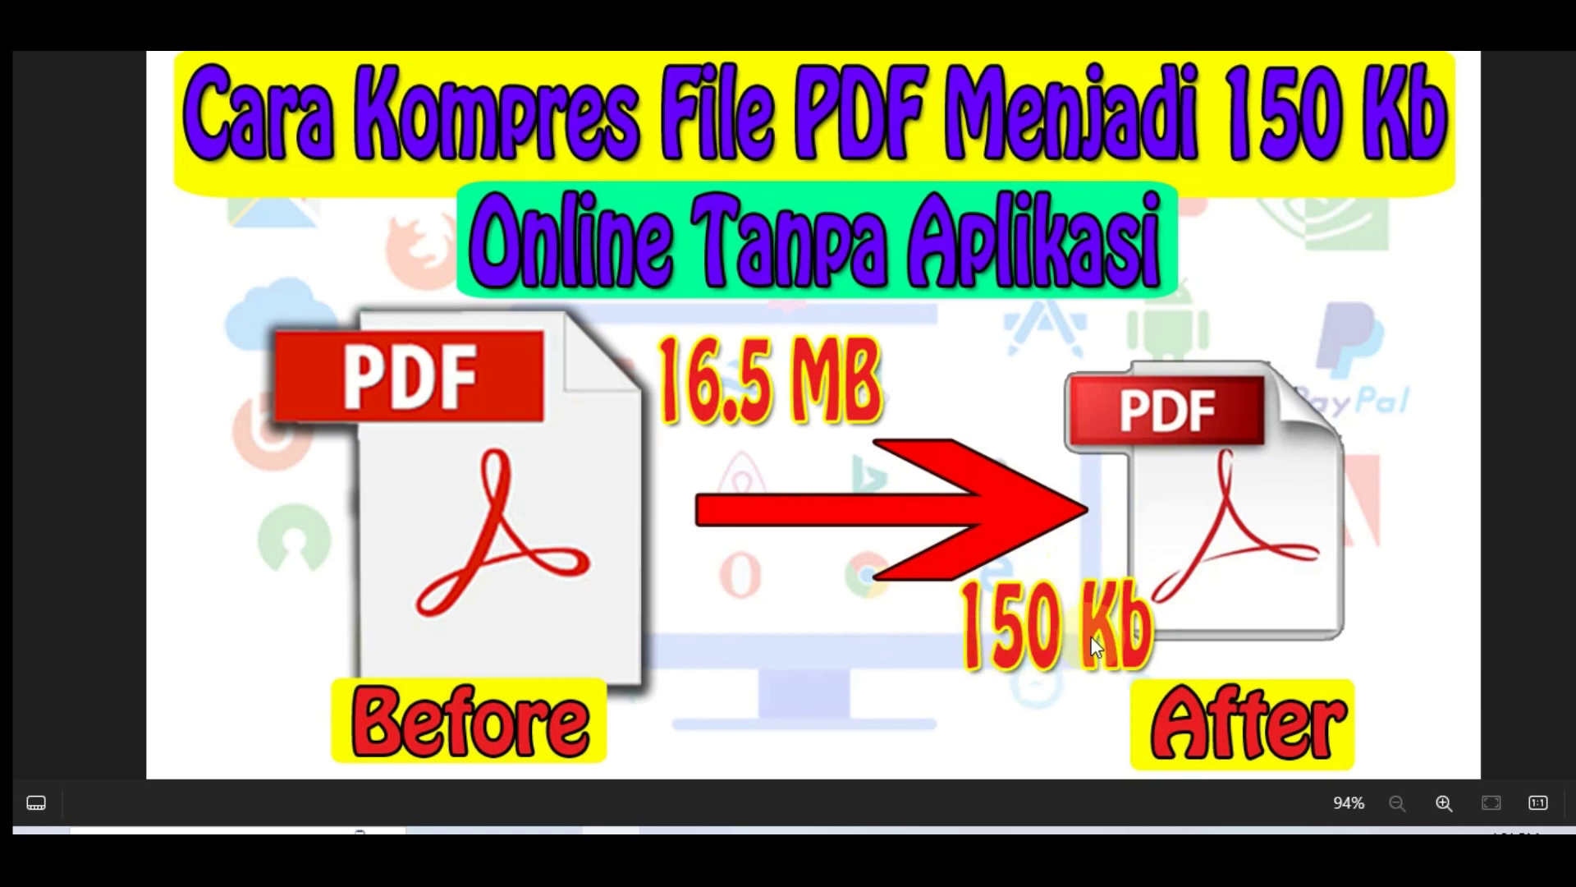
- Move from the 16.5 MB to 150 Kb thumbnail to the Pi7 PDF Tool 'Kompres PDF' page
click(825, 569)
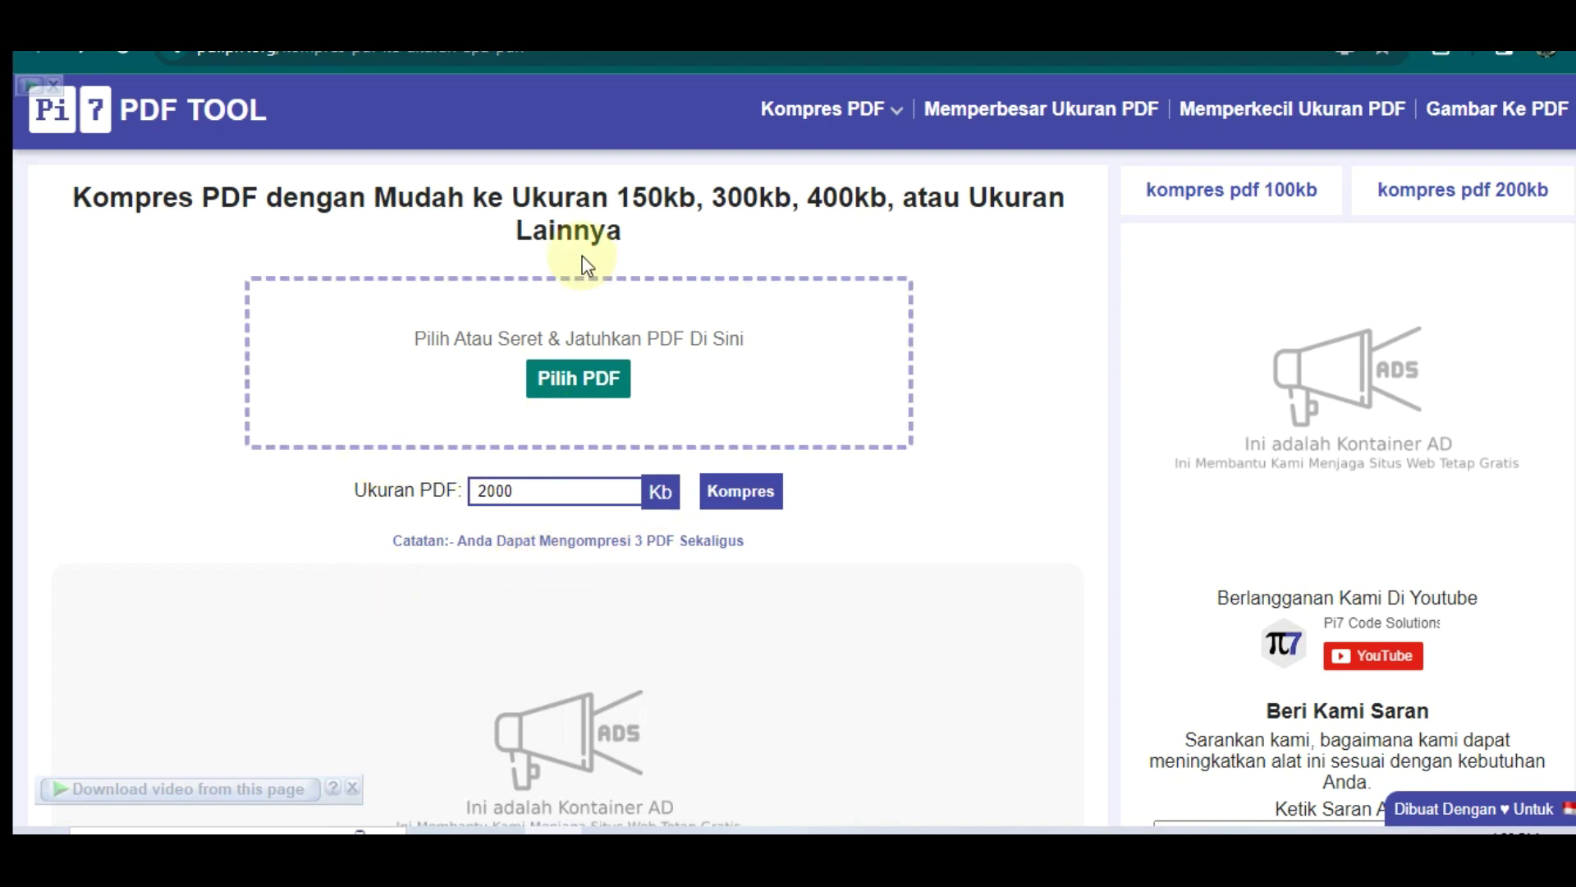
- Upload File 1.pdf from Videos > data all > New folder to Pi7 PDF Tool
click(581, 377)
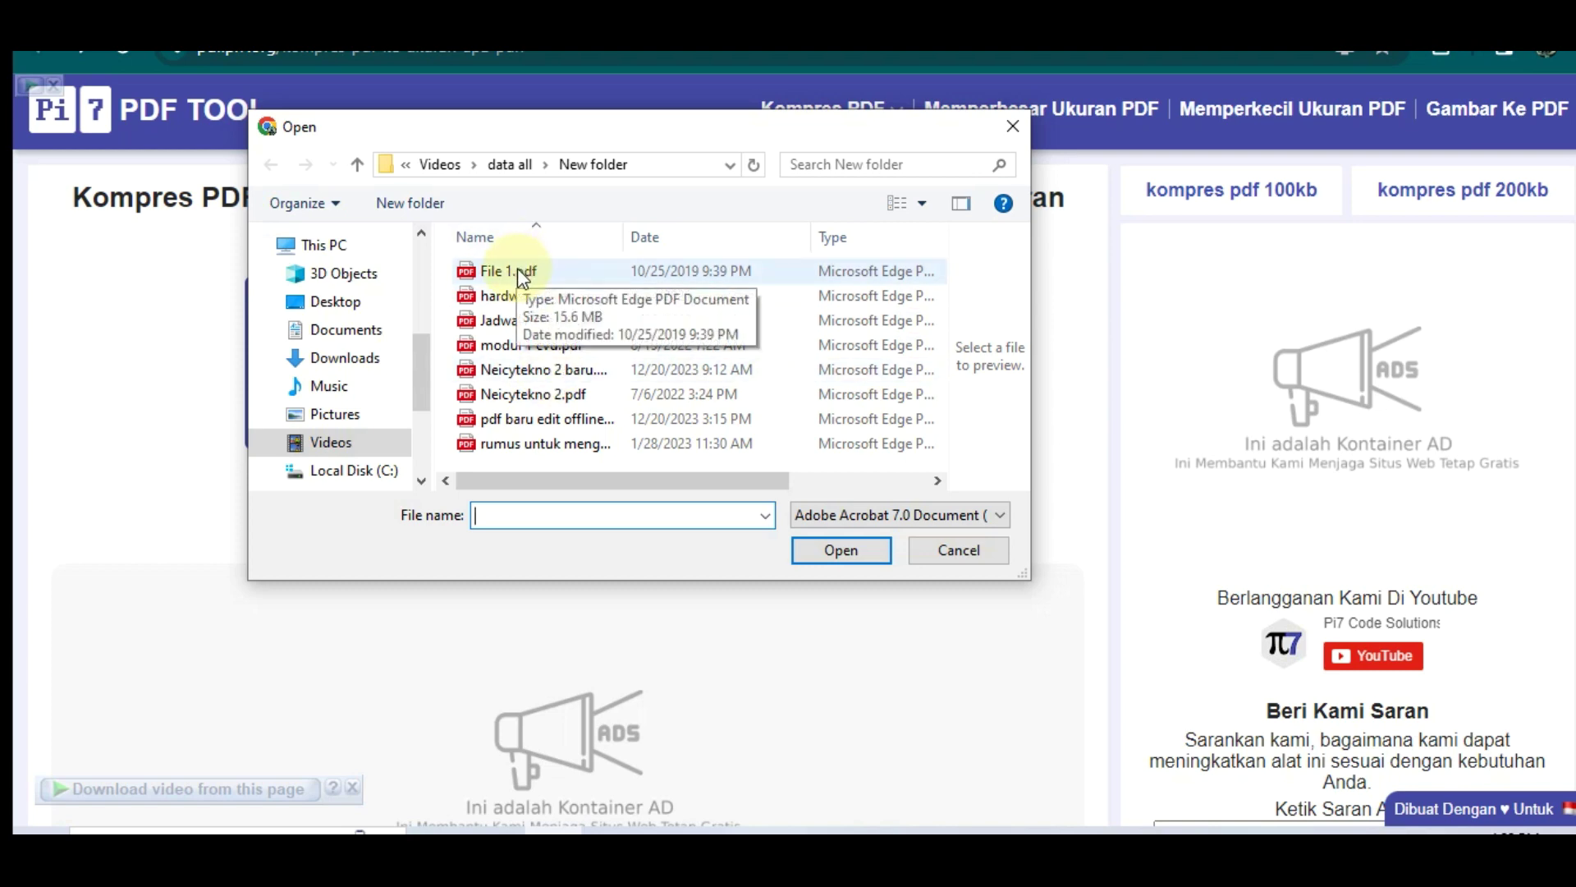
click(520, 272)
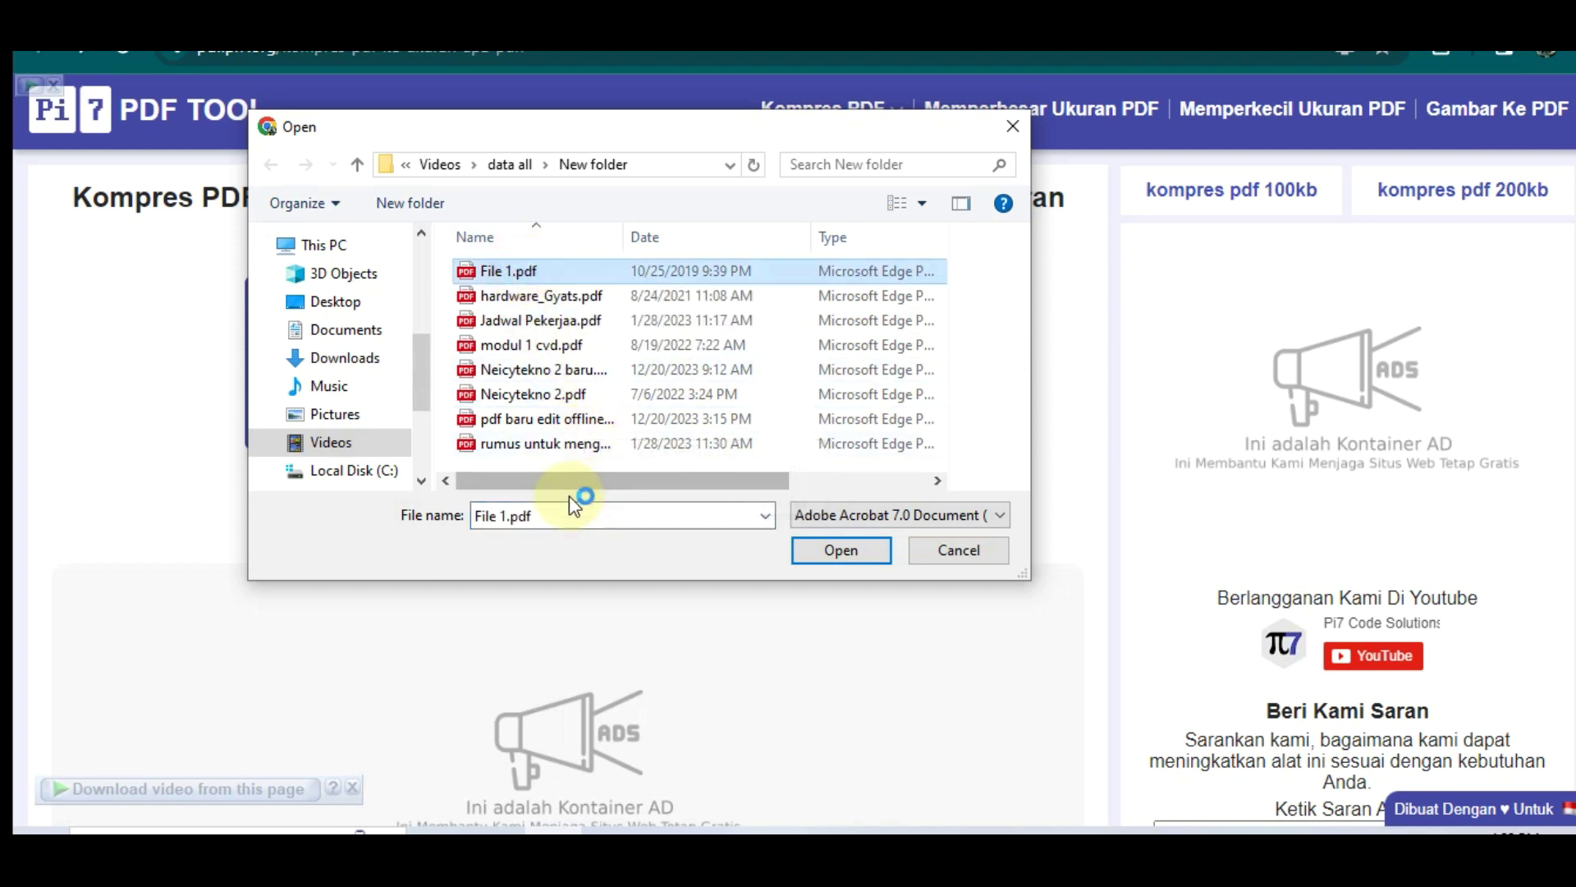
mouse_move(570, 480)
mouse_down()
mouse_move(684, 484)
mouse_move(537, 485)
mouse_up()
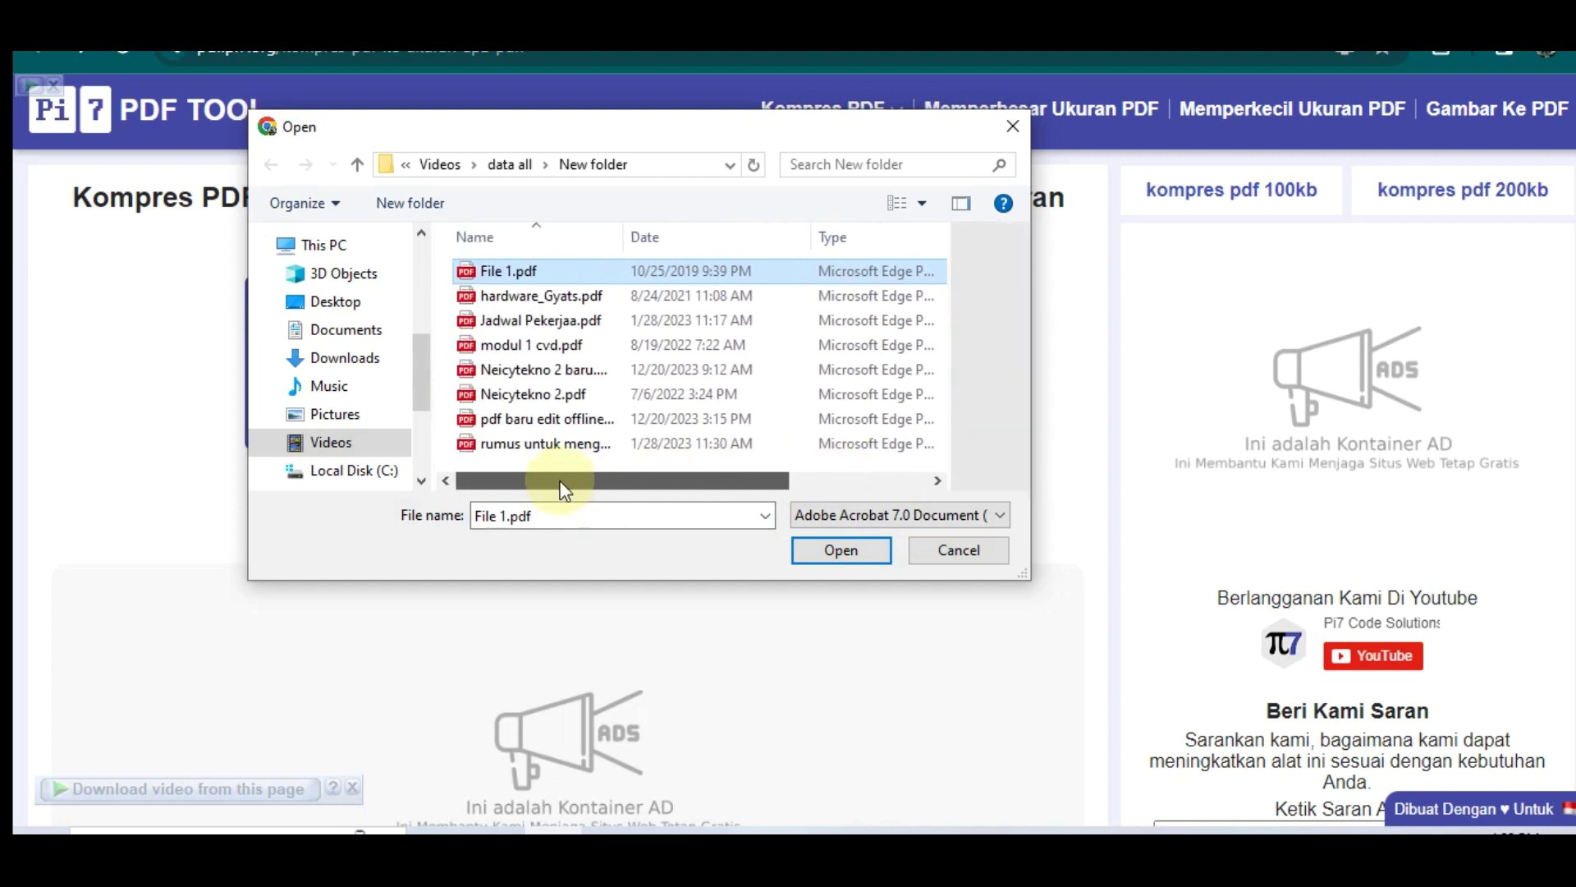
click(836, 552)
click(836, 552)
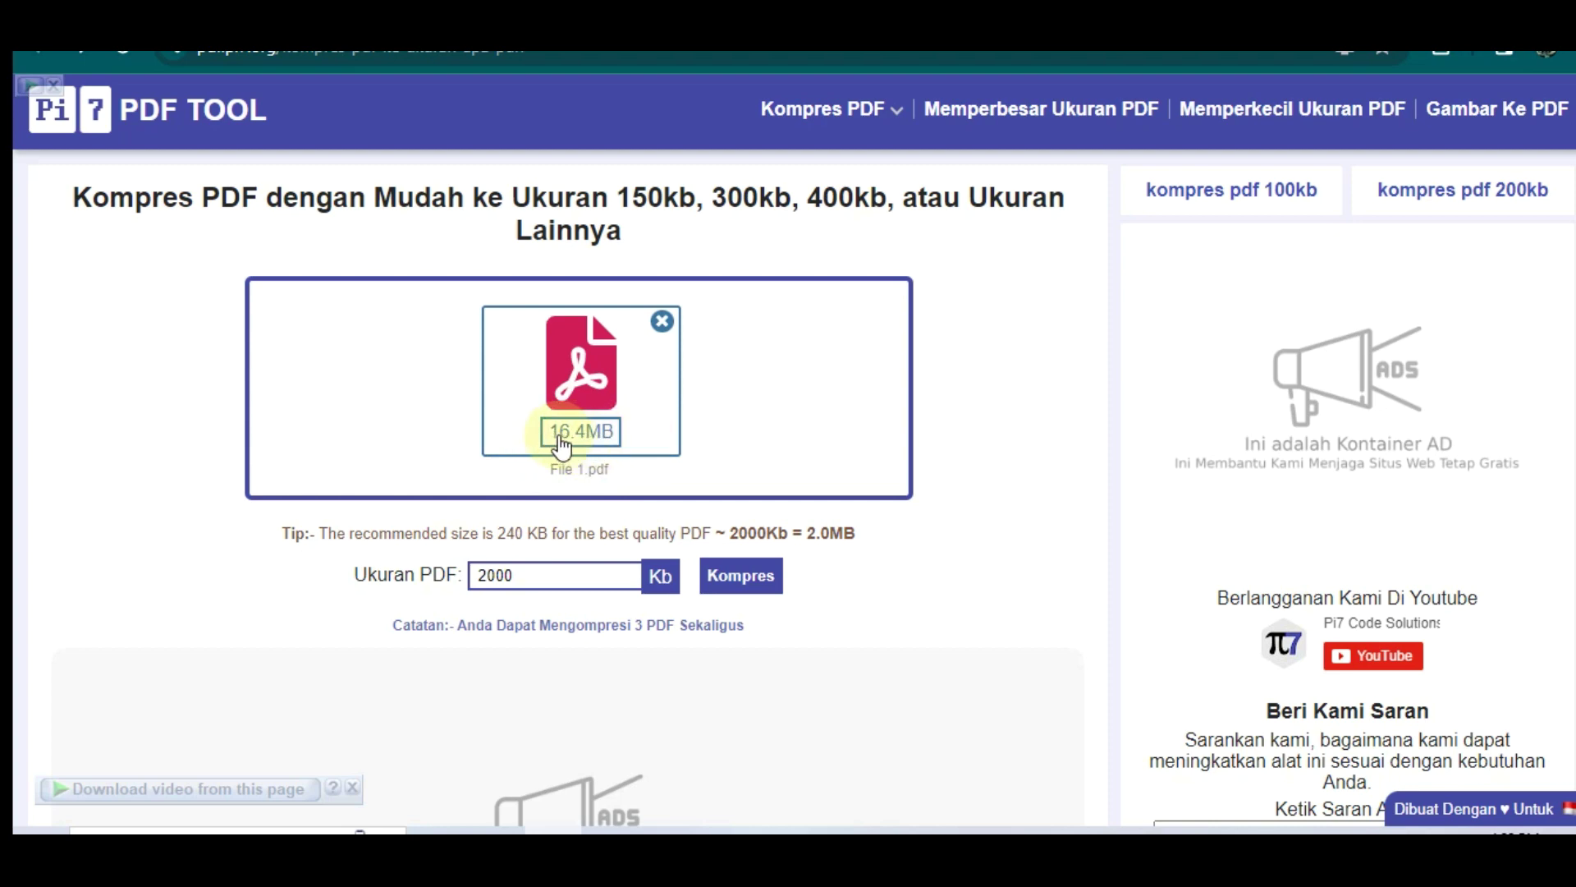
- Replace the 2000 Kb target size with 150 Kb and start compressing File 1.pdf
scroll(394, 600, down, 2)
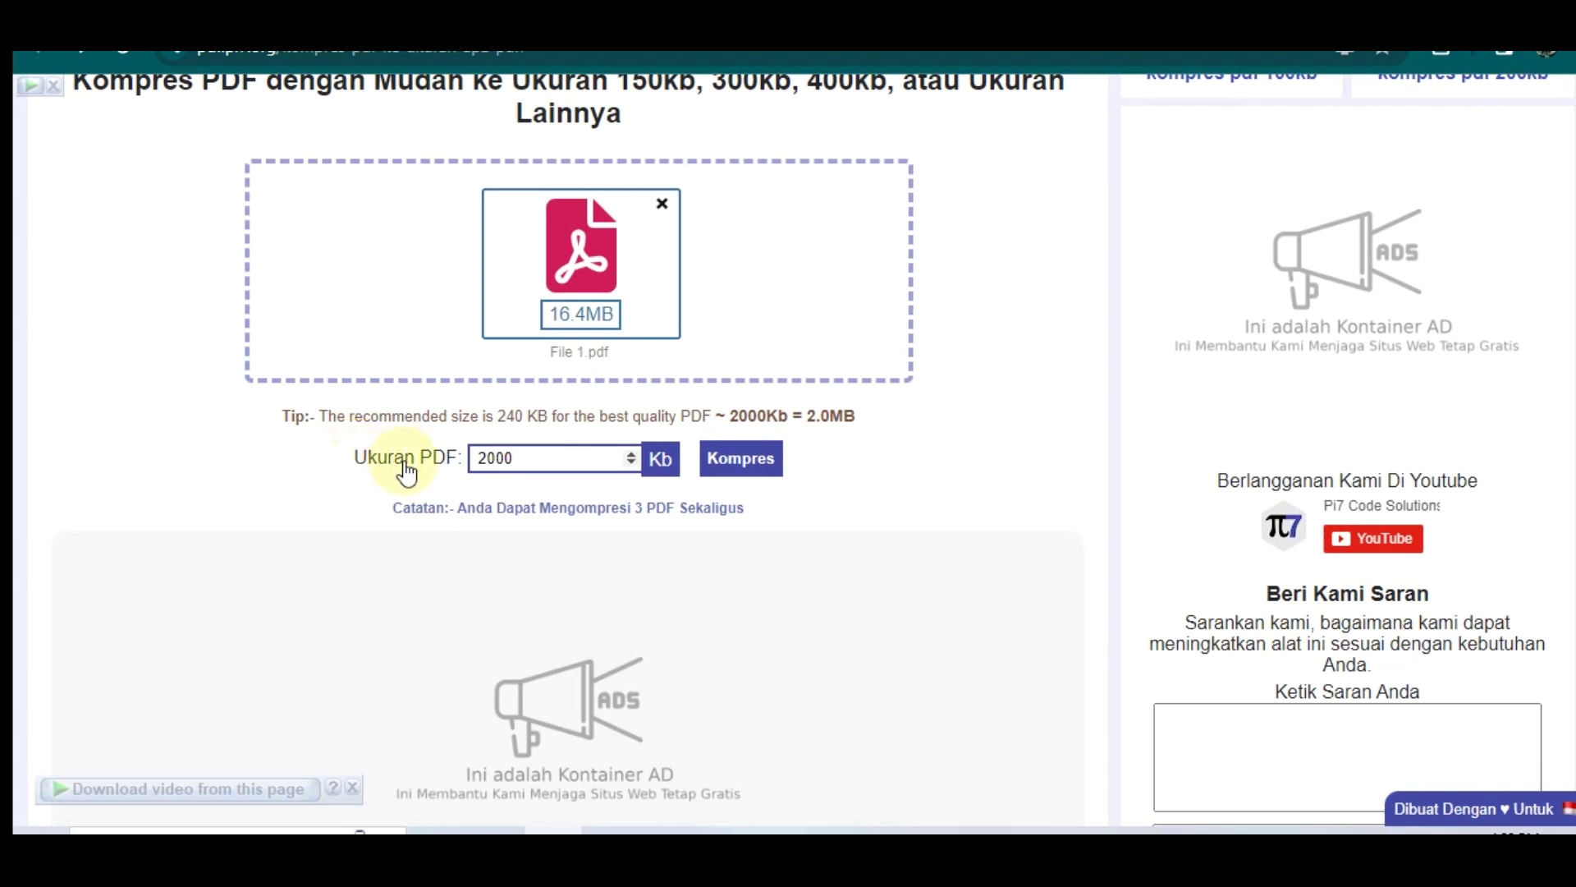
click(547, 457)
drag(547, 457, 423, 450)
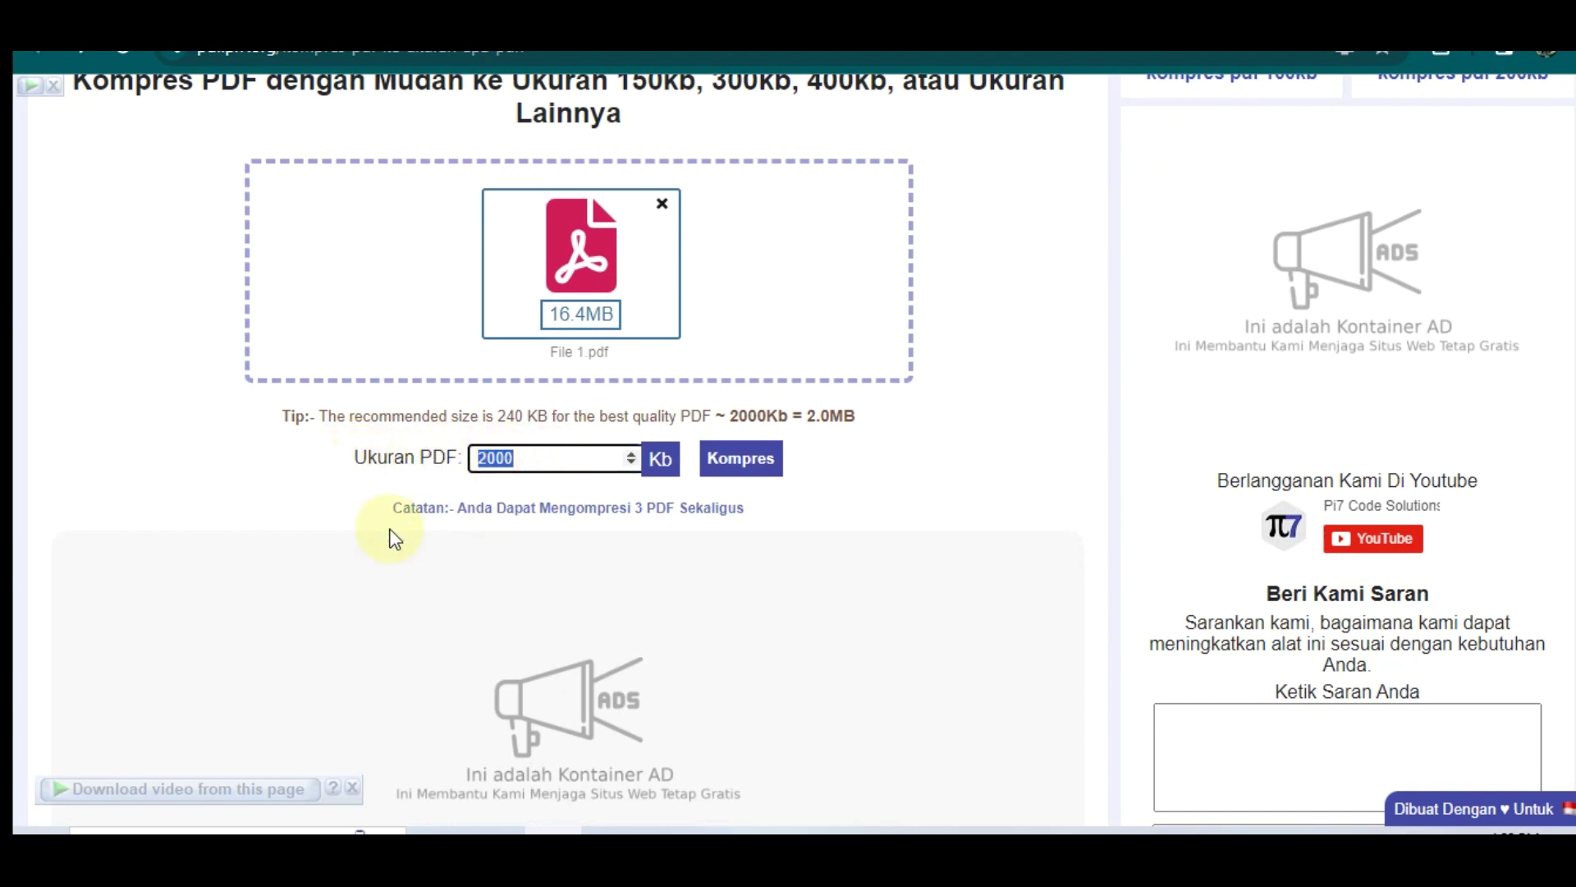
text(150)
drag(523, 456, 452, 474)
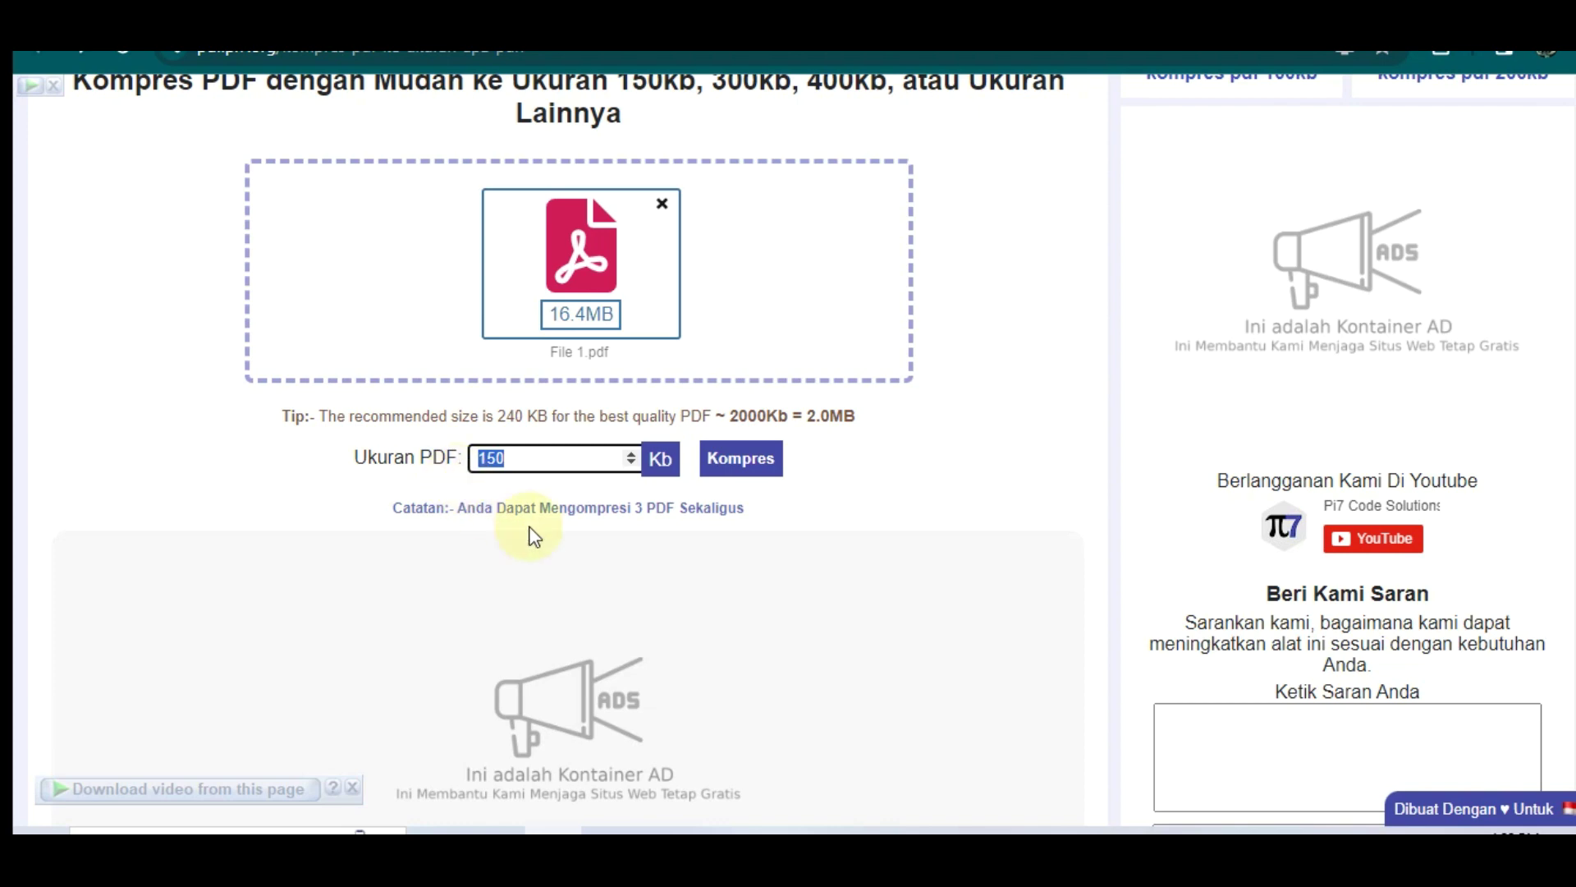
click(739, 462)
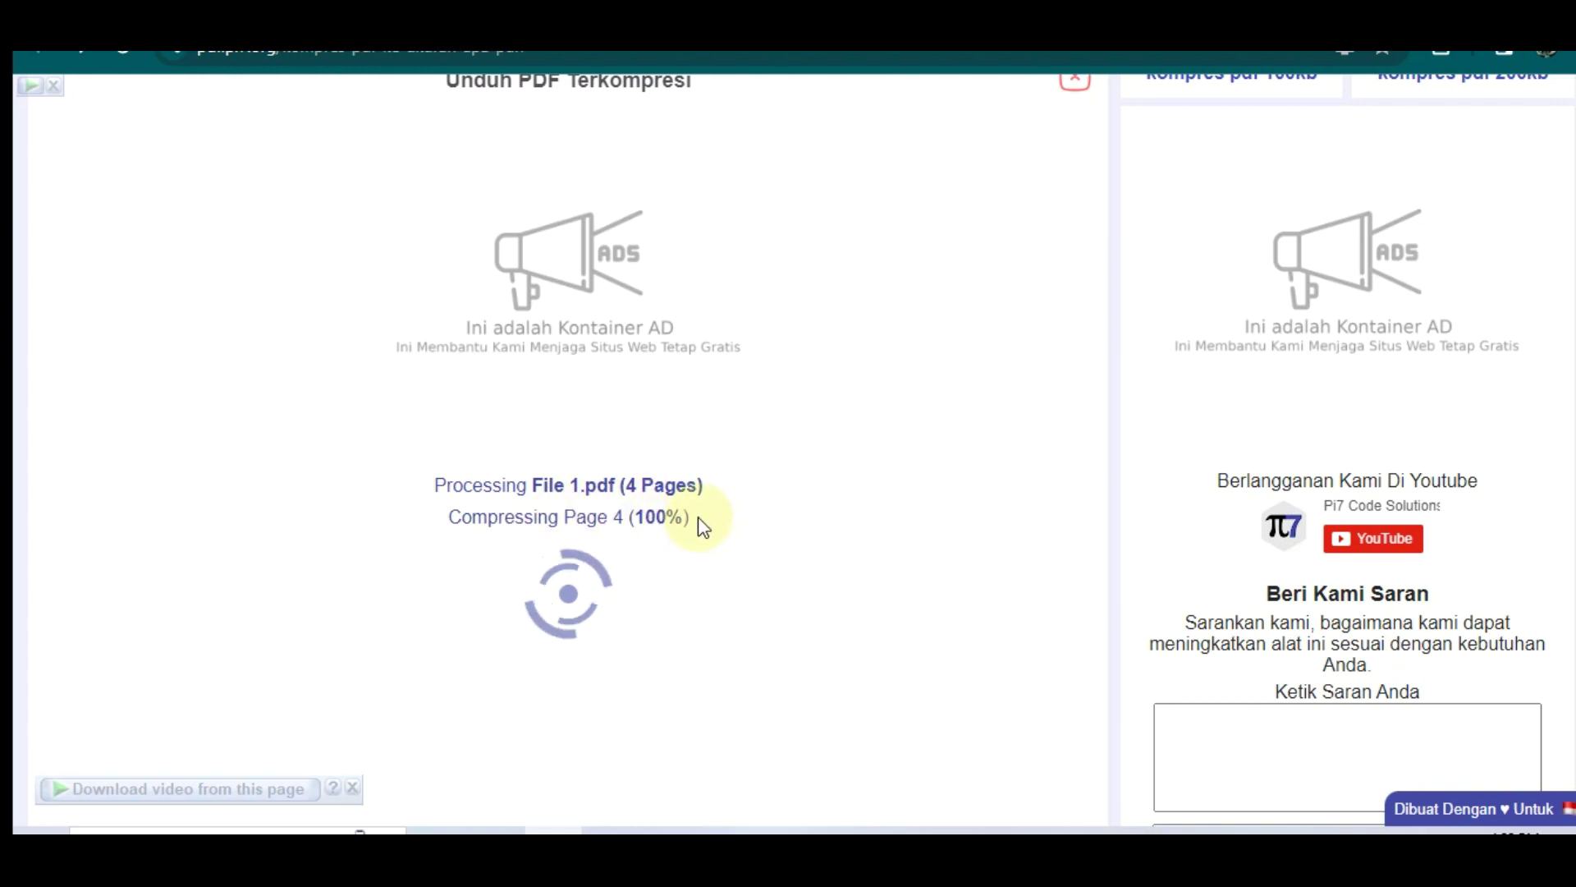
- Confirm the compressed result is 146 KB, then close the 'Unduh PDF Terkompresi' panel
scroll(670, 518, down, 3)
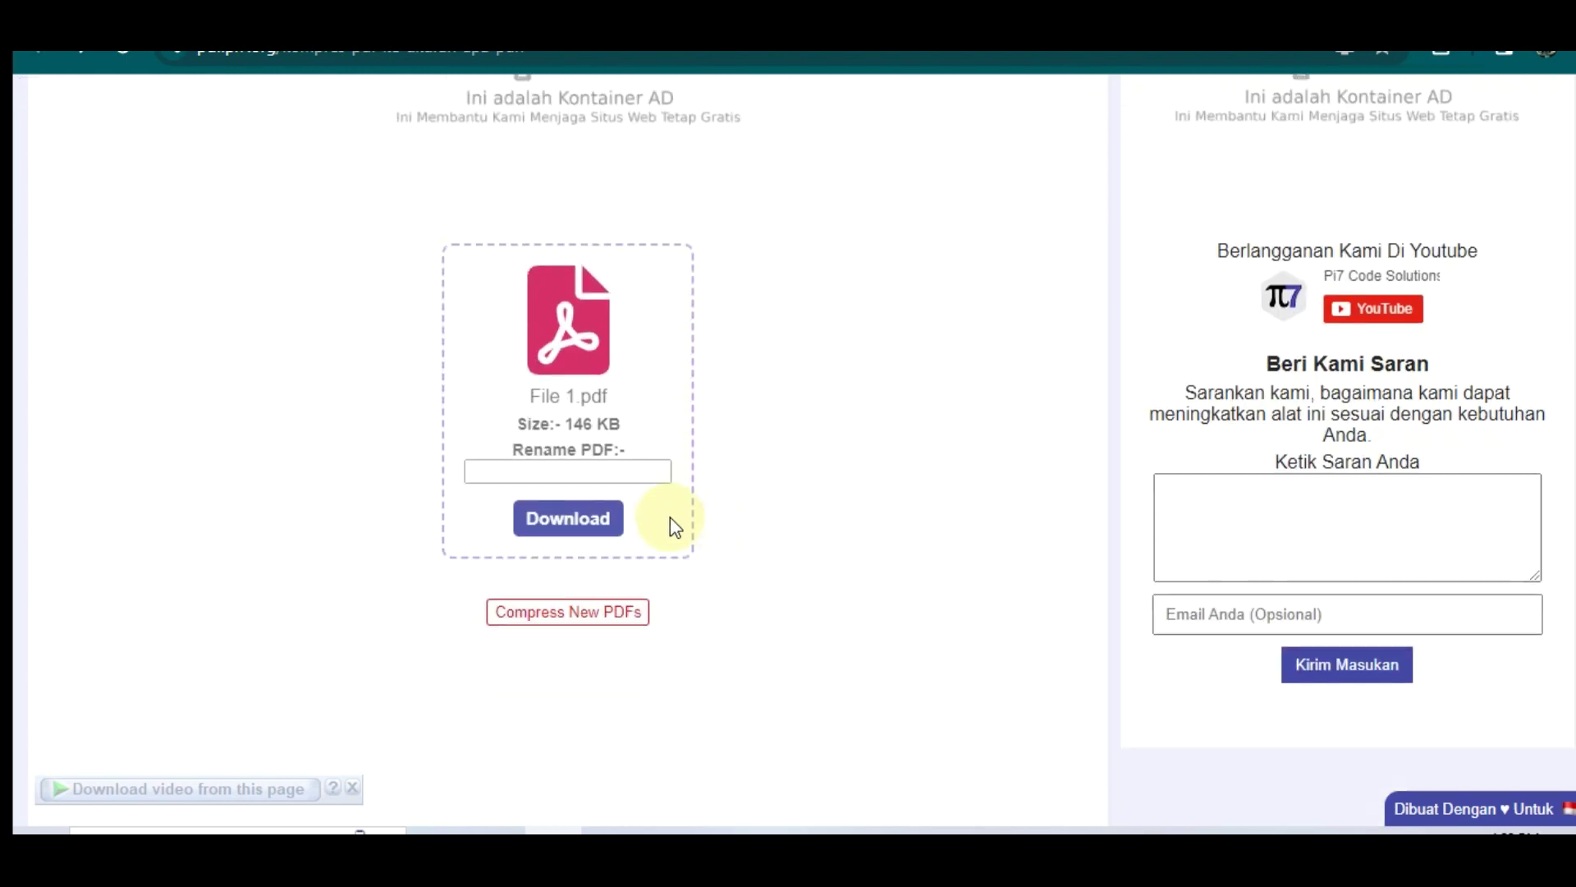
drag(517, 418, 634, 422)
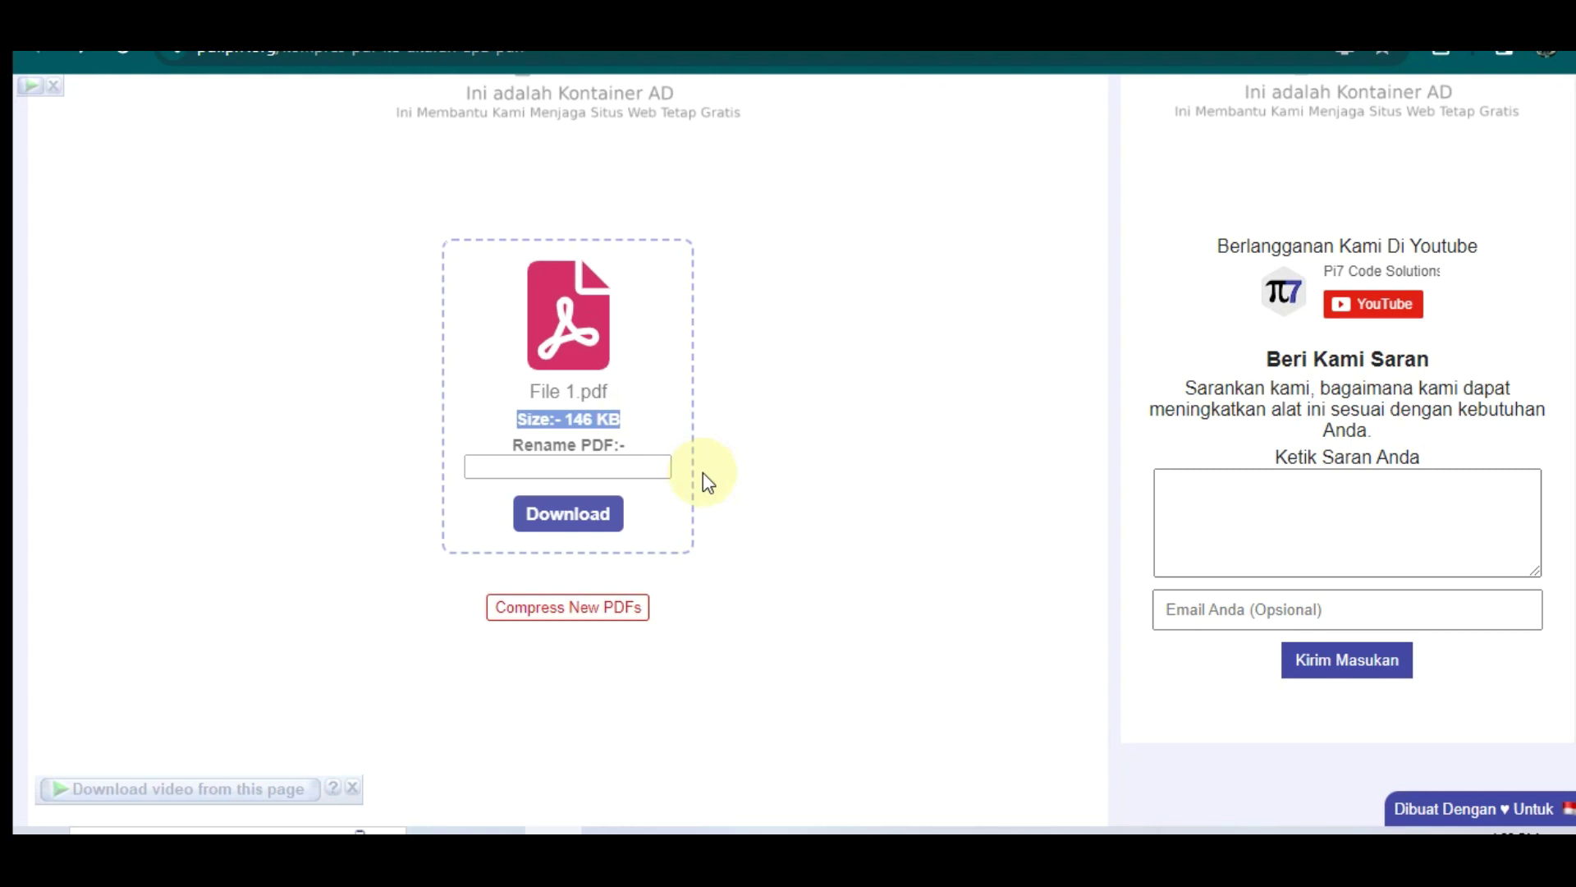
scroll(703, 472, up, 1)
scroll(703, 471, up, 3)
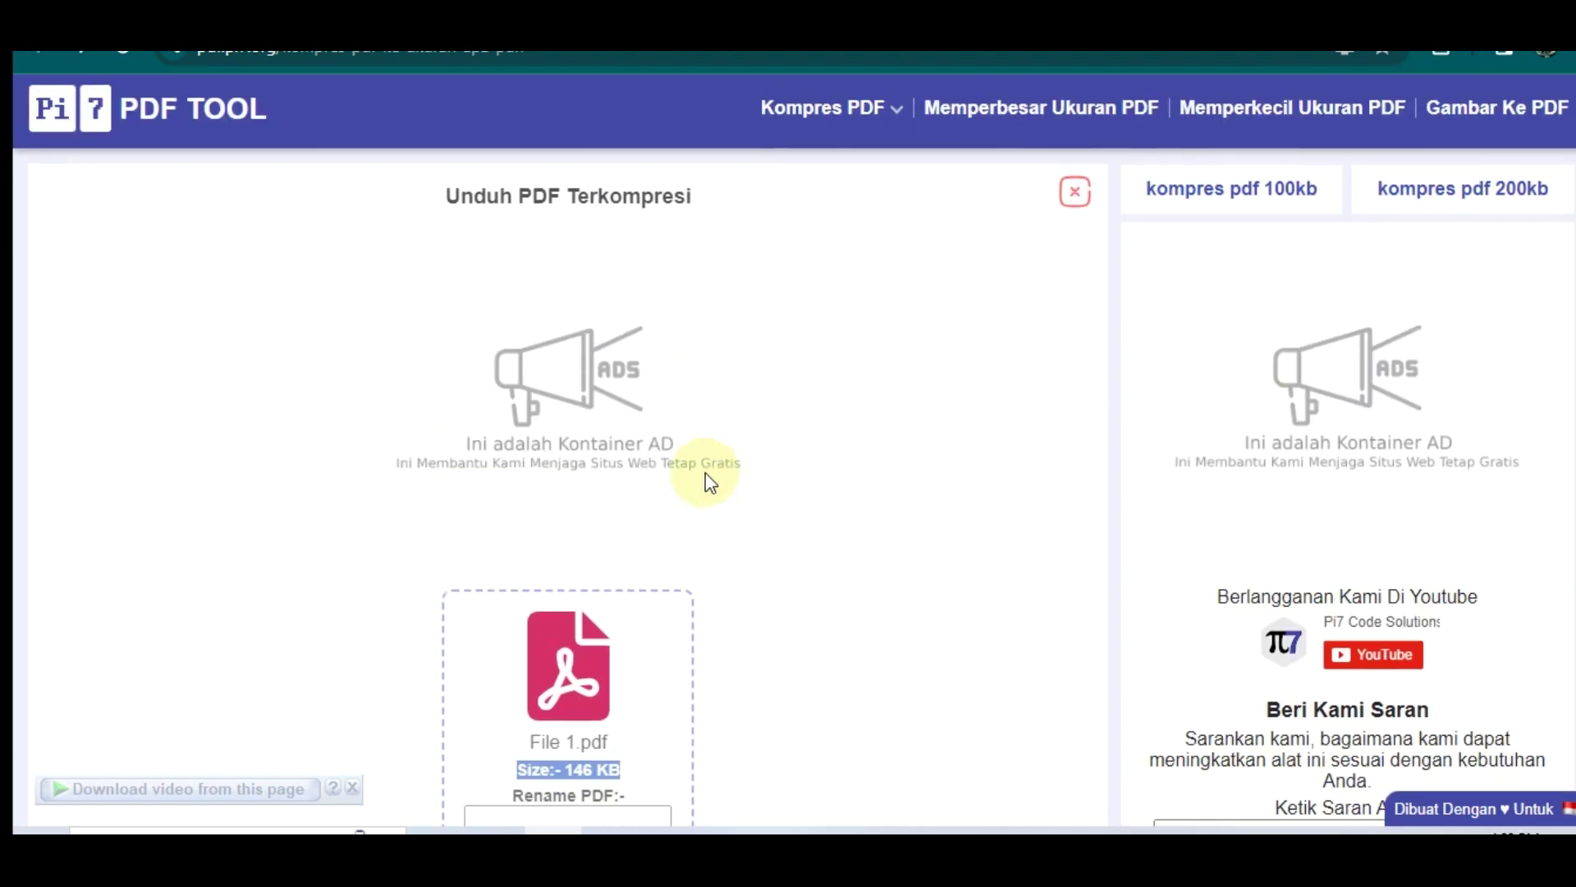
scroll(858, 435, down, 4)
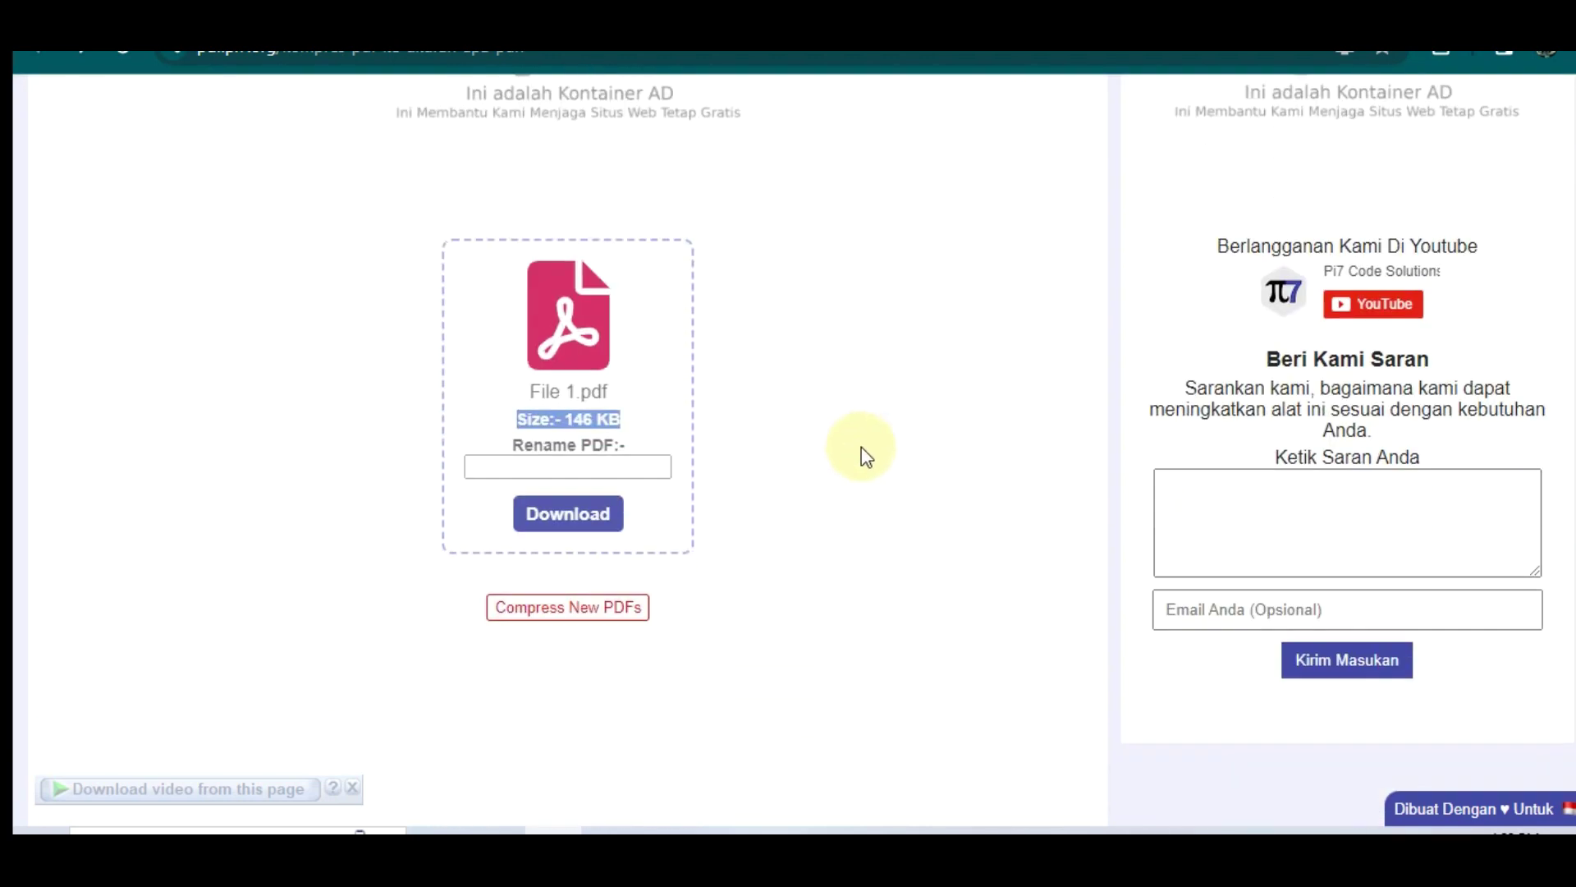
scroll(860, 447, up, 2)
scroll(1031, 334, up, 1)
scroll(727, 362, down, 3)
click(755, 442)
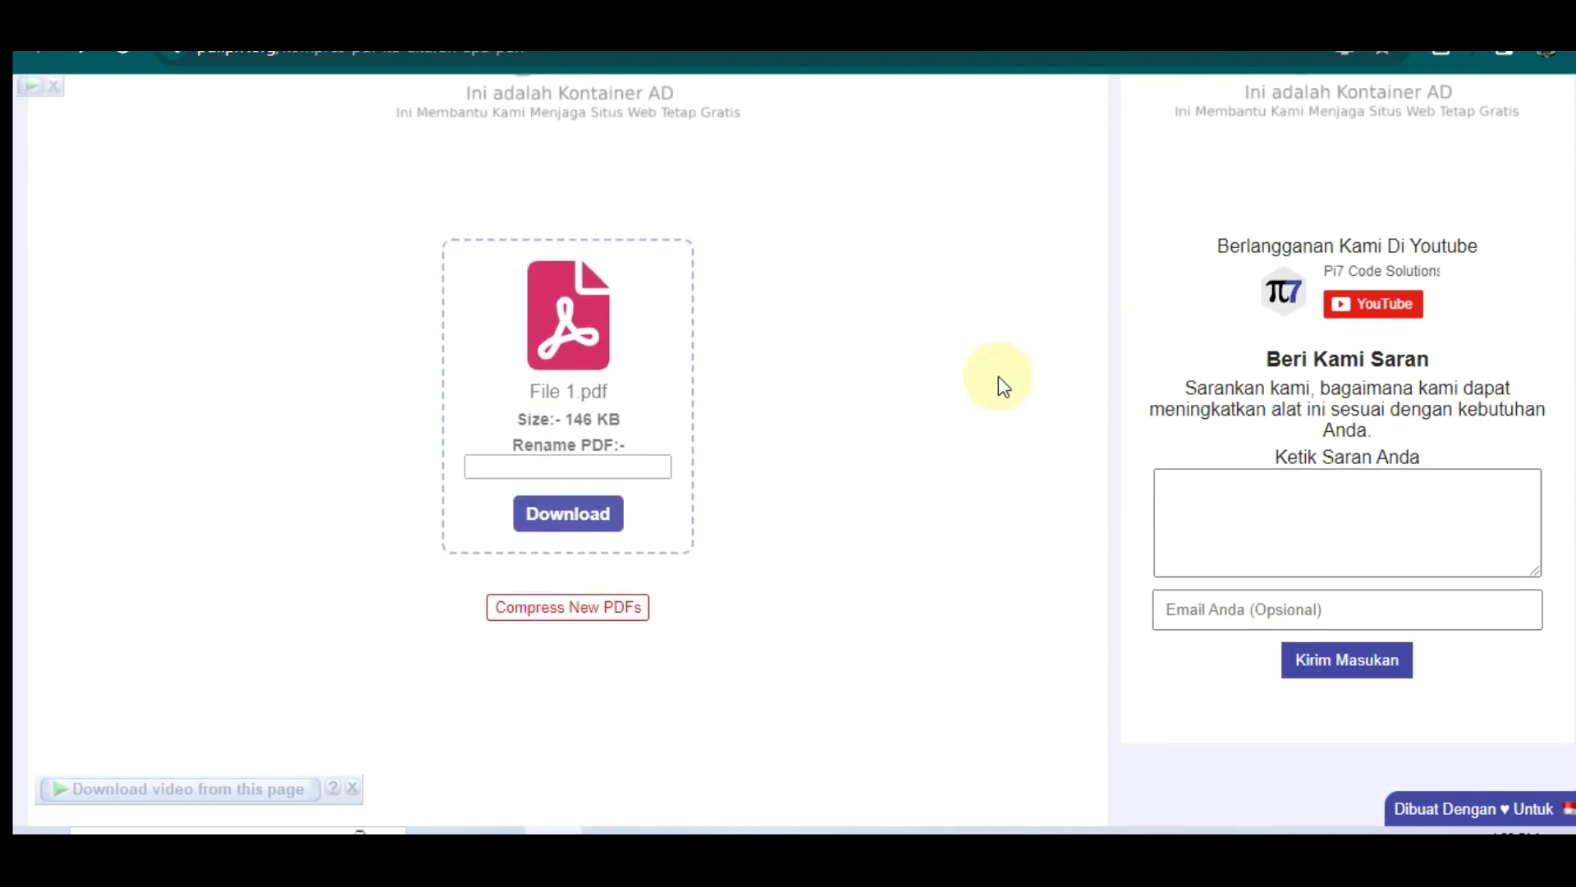
scroll(998, 376, up, 5)
click(1076, 209)
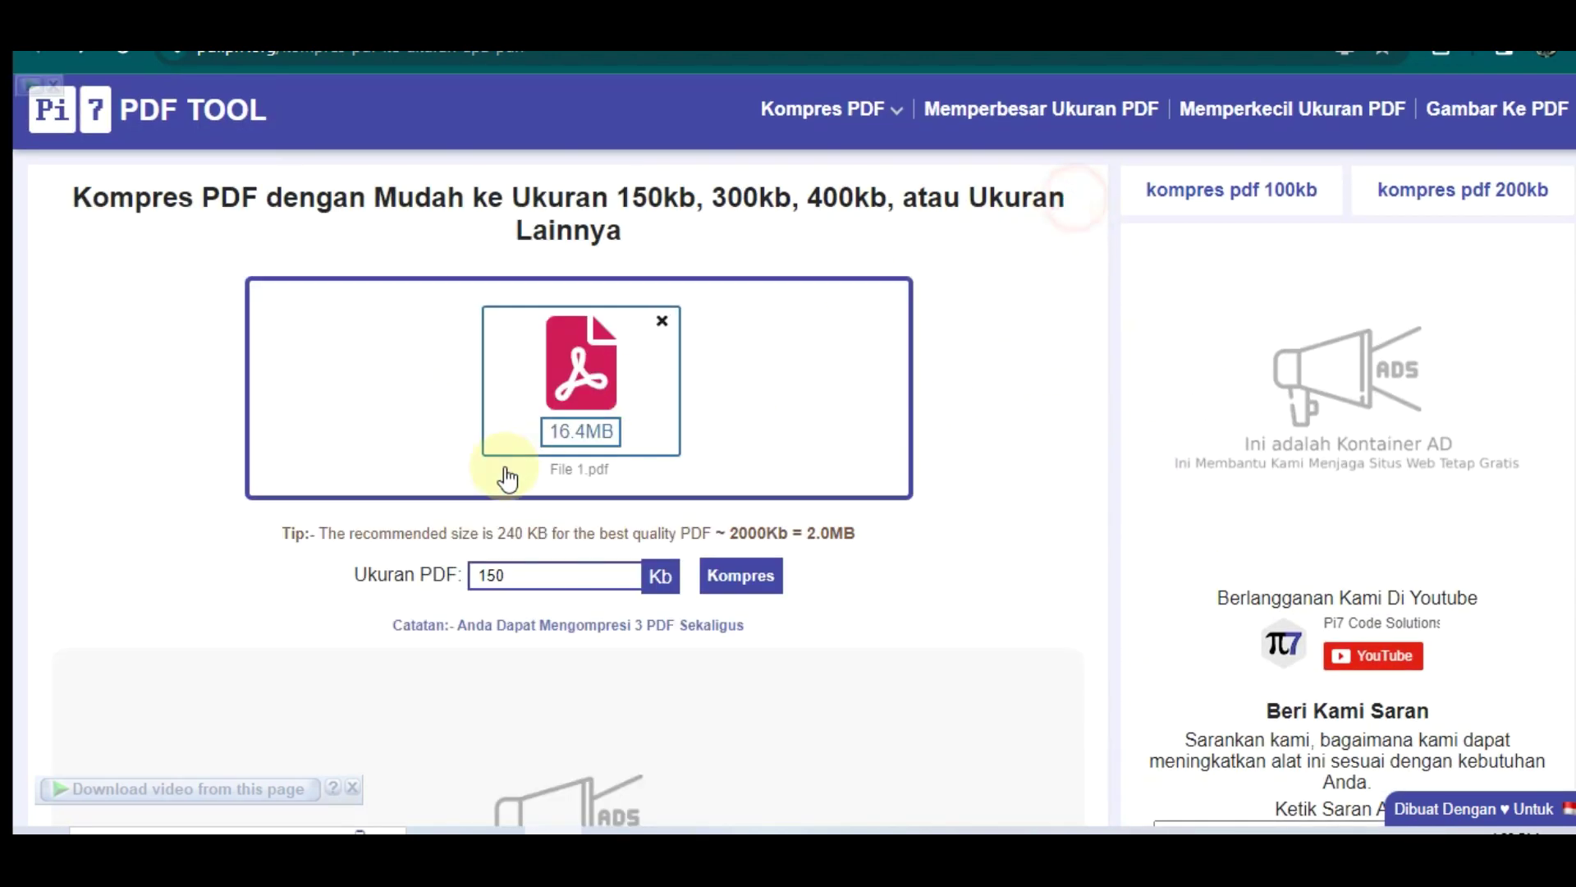
- Change the Ukuran PDF target from 150 to 154 Kb and recompress File 1.pdf
scroll(505, 468, down, 2)
drag(539, 456, 450, 463)
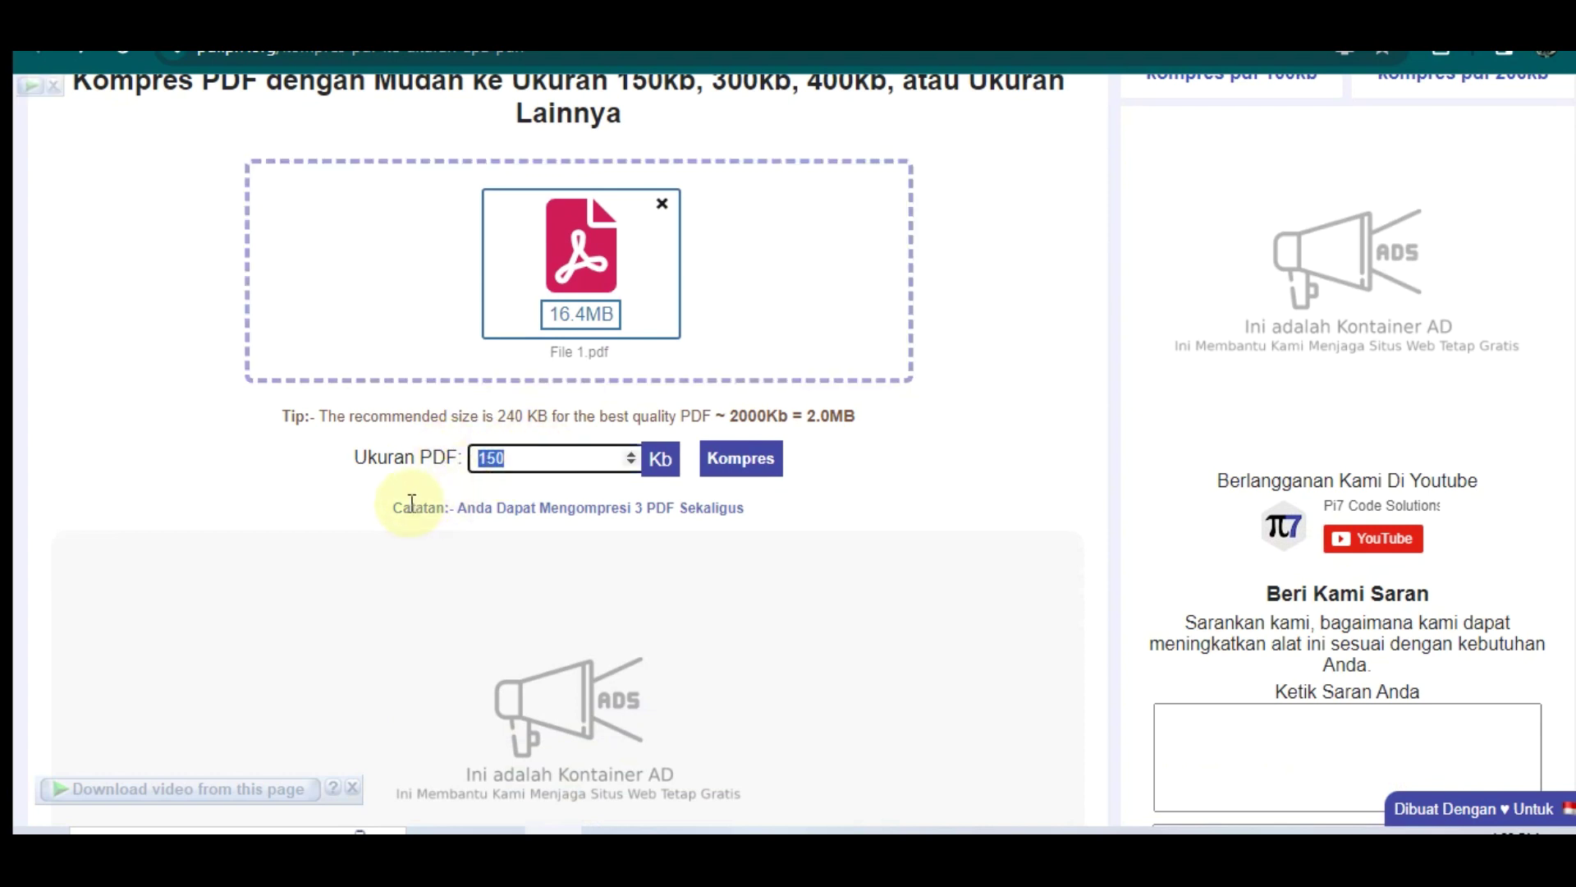
text(150)
key(BackSpace)
text(4)
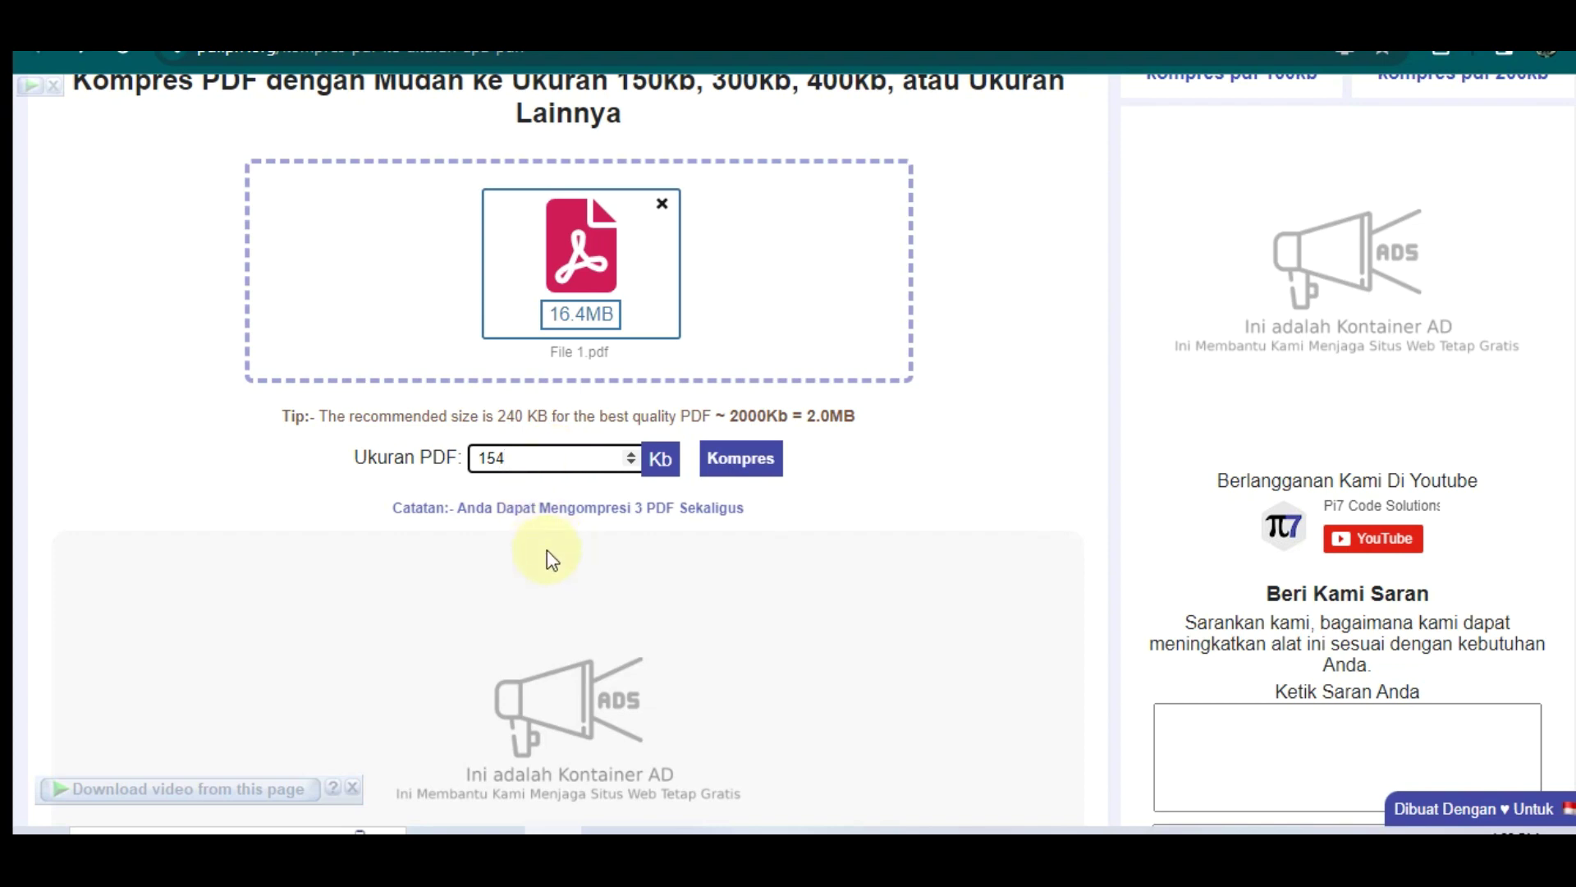
drag(530, 459, 474, 459)
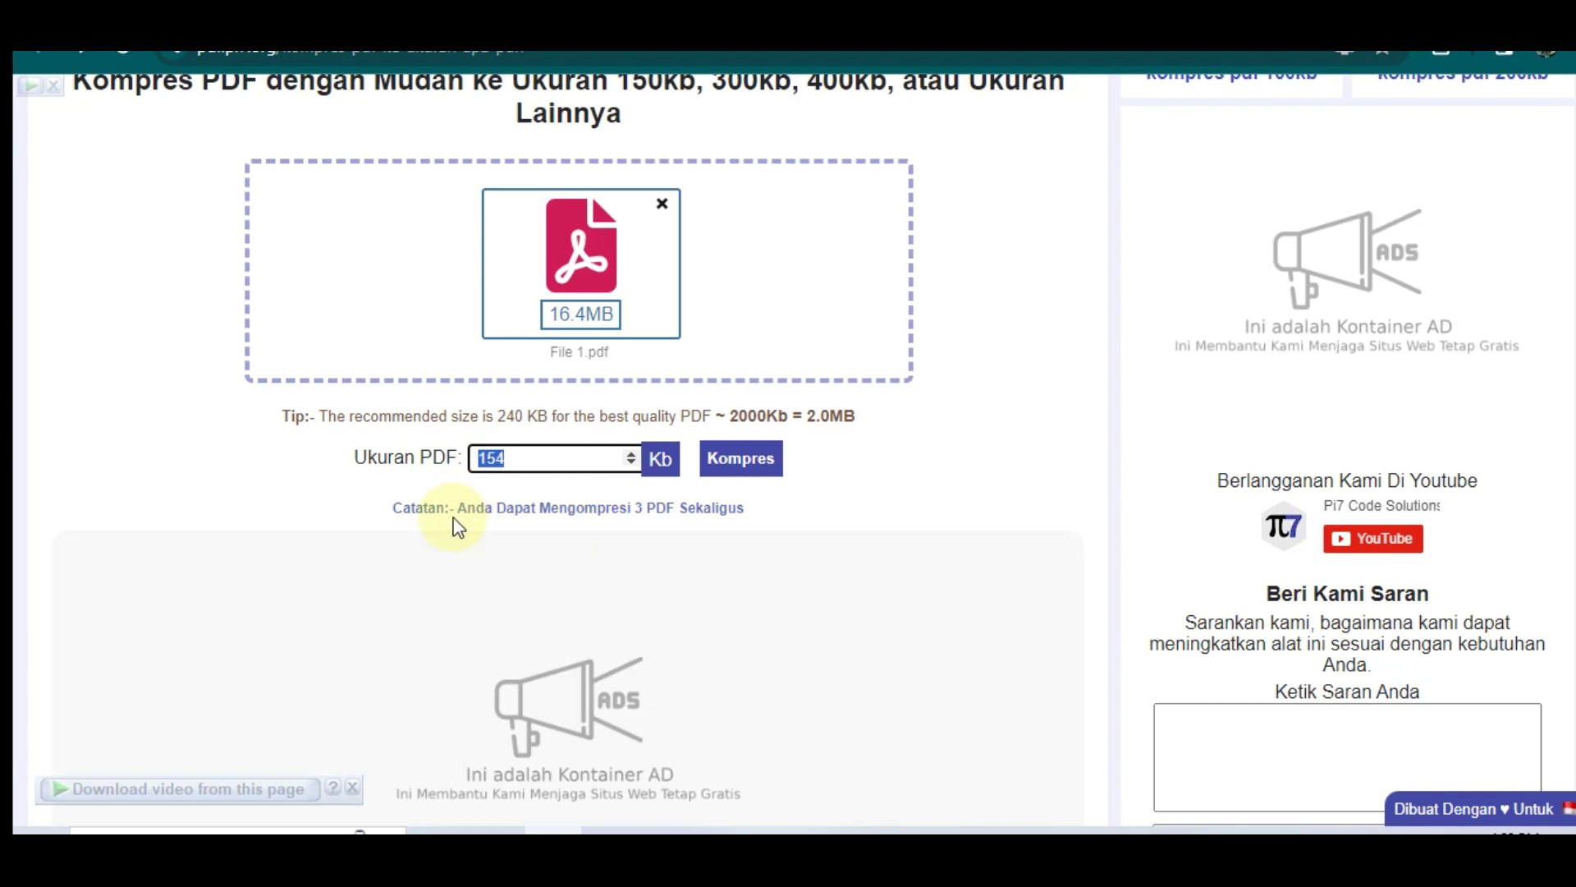
click(855, 464)
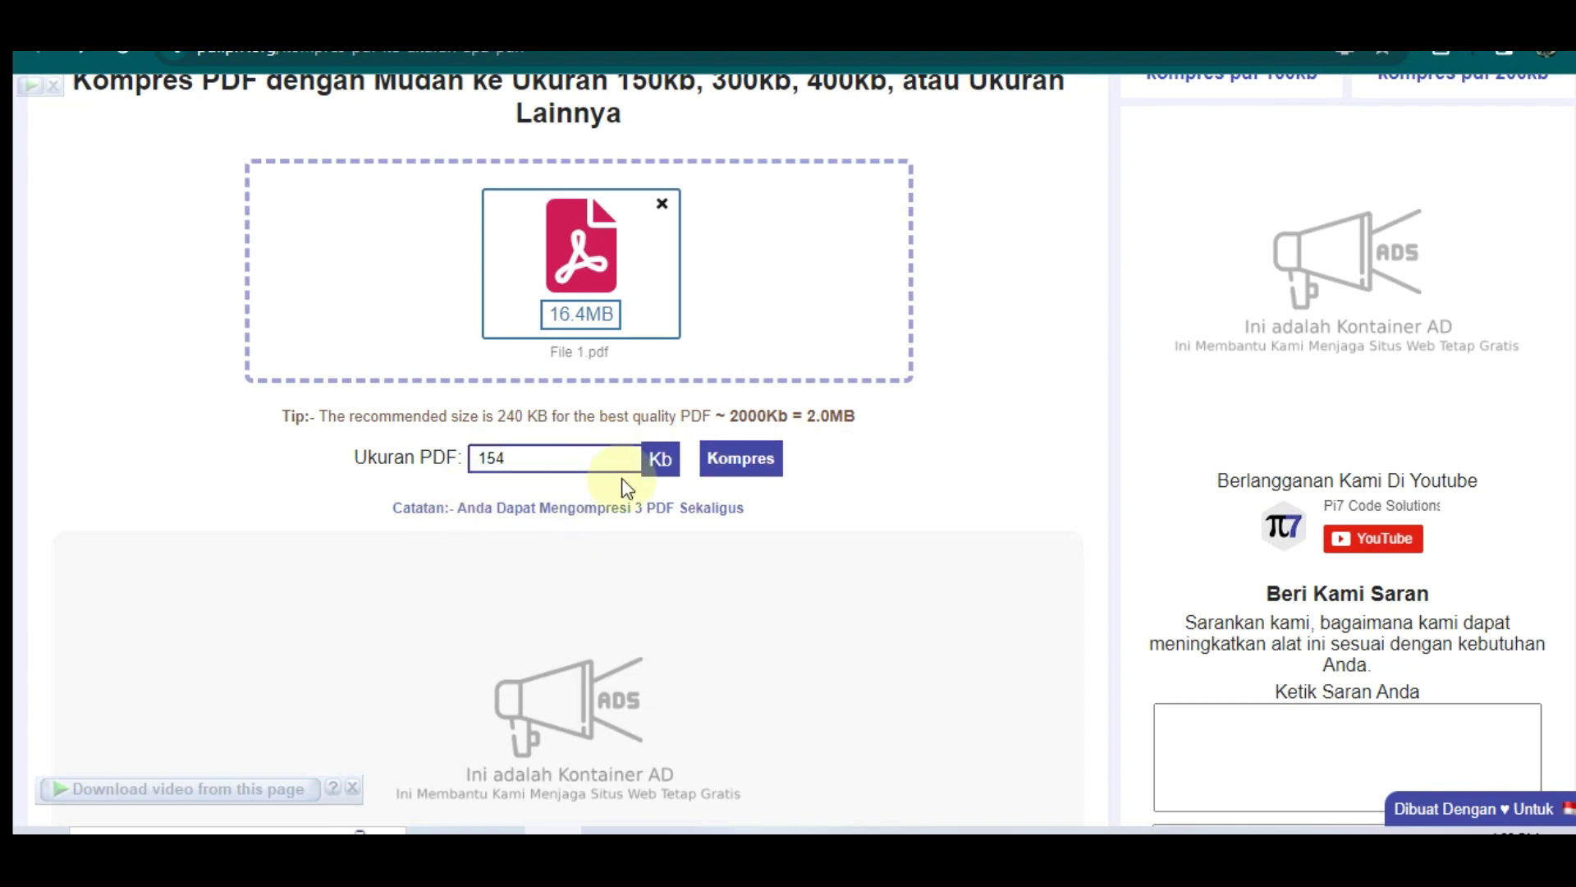
click(739, 466)
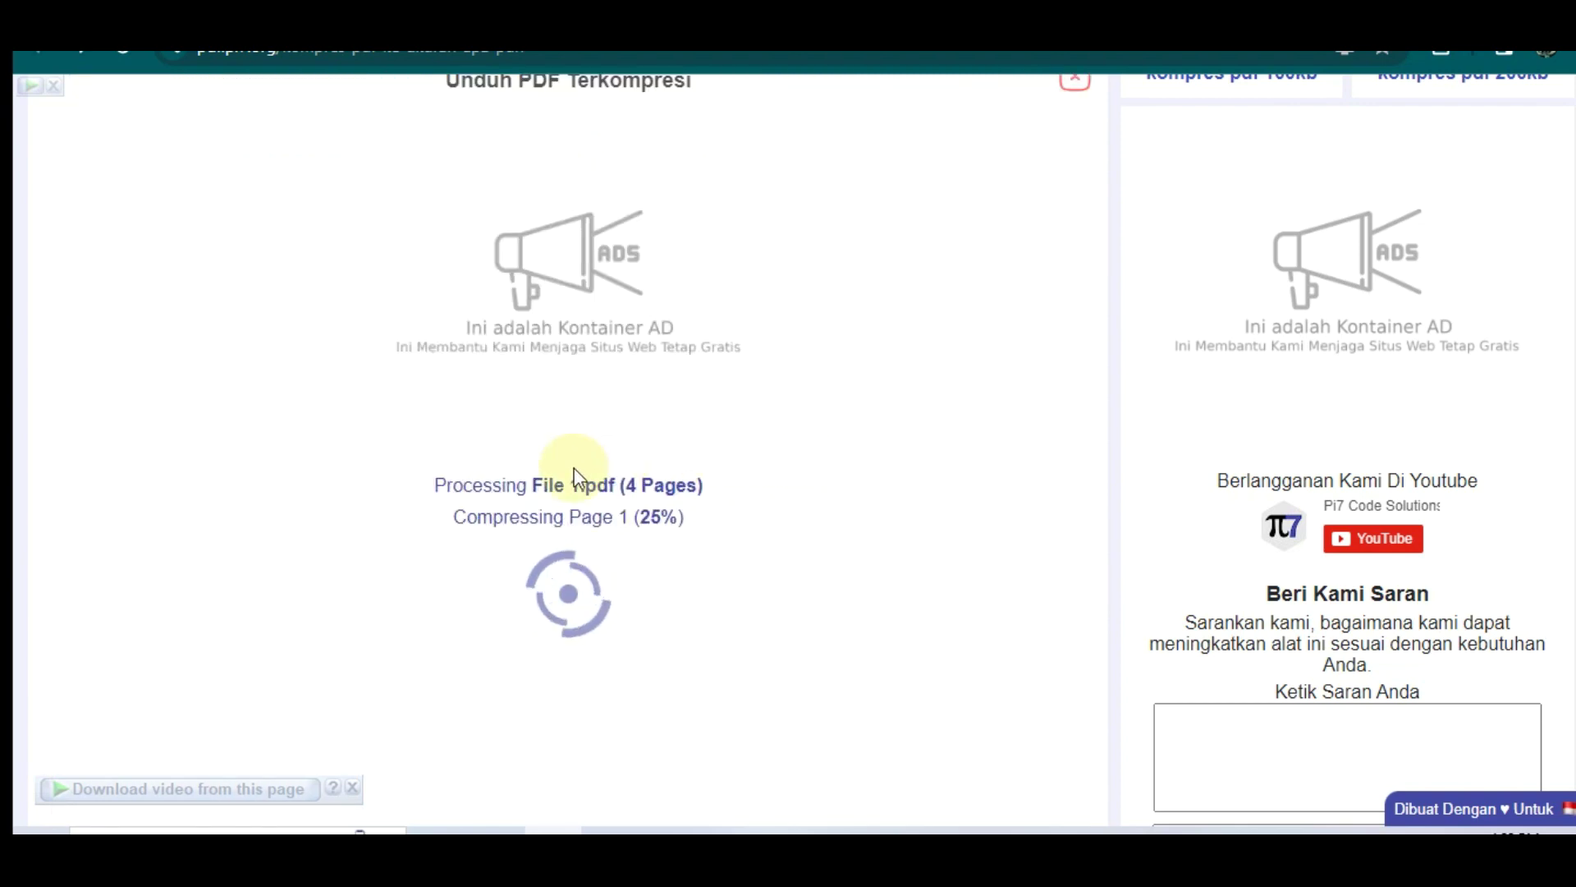
scroll(575, 466, down, 2)
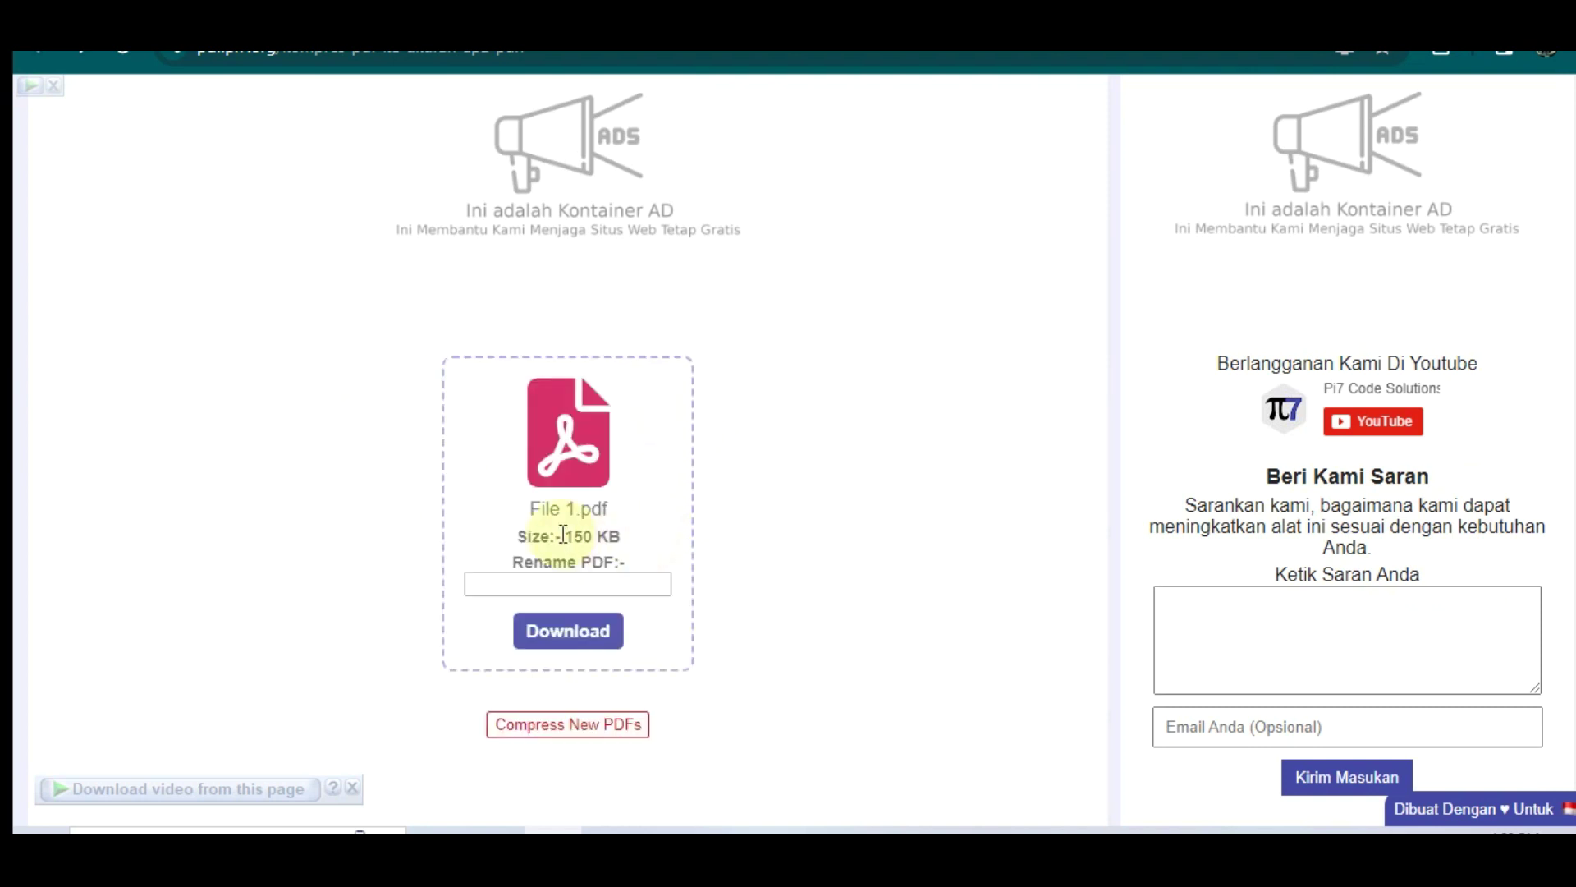
- Check that the recompressed PDF's size is 150 KB
triple_click(519, 536)
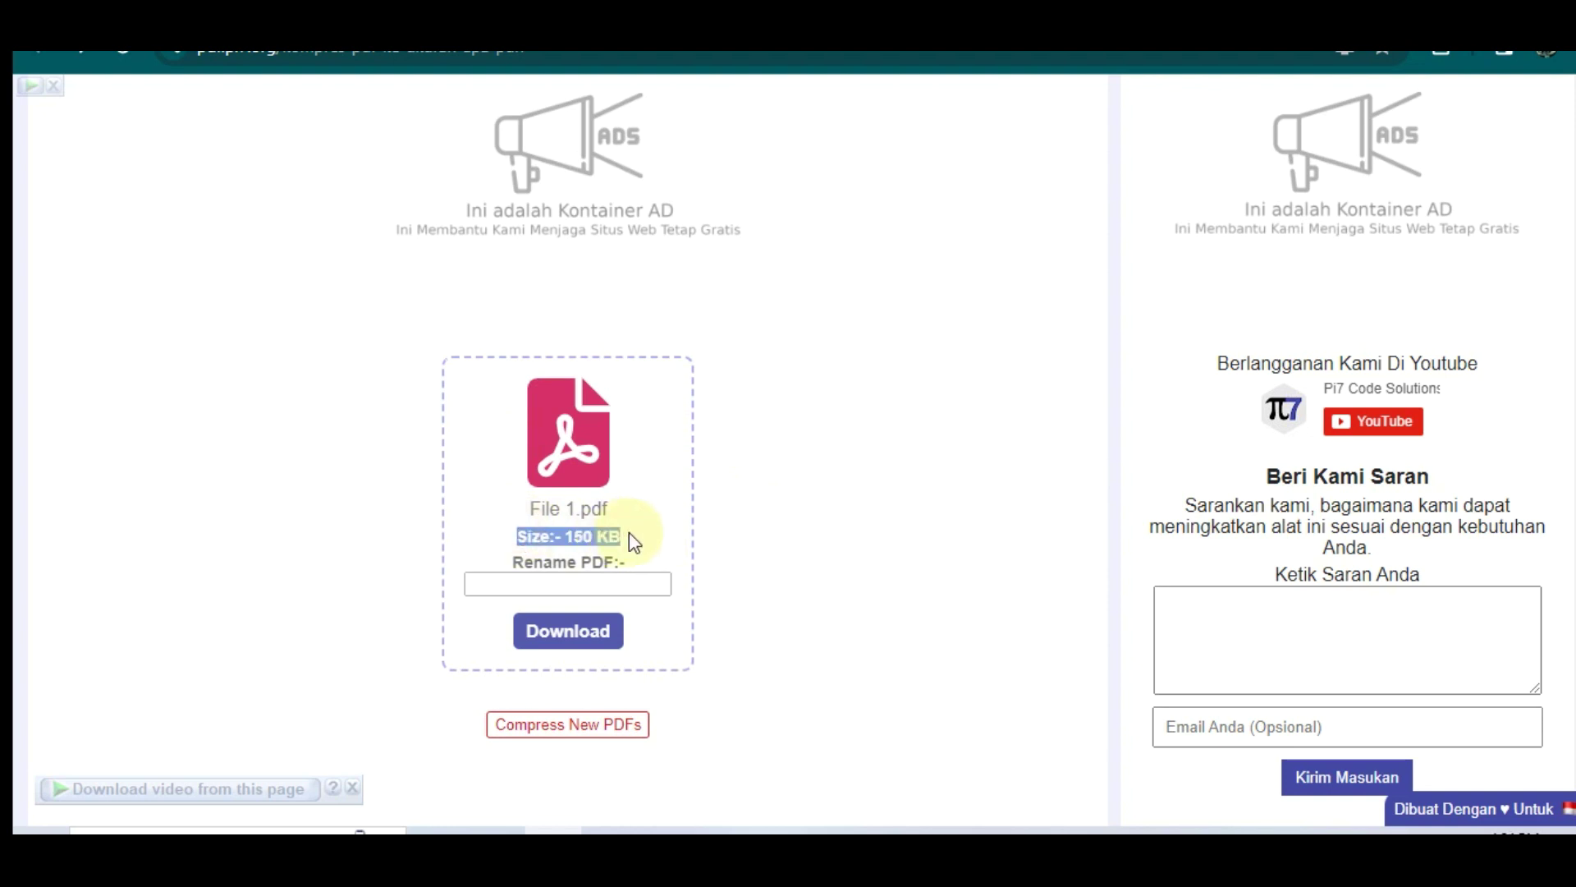
click(708, 524)
drag(565, 536, 622, 539)
click(662, 525)
scroll(659, 528, down, 3)
- Rename the compressed PDF to 'file baru' and download it as file baru.pdf
click(578, 348)
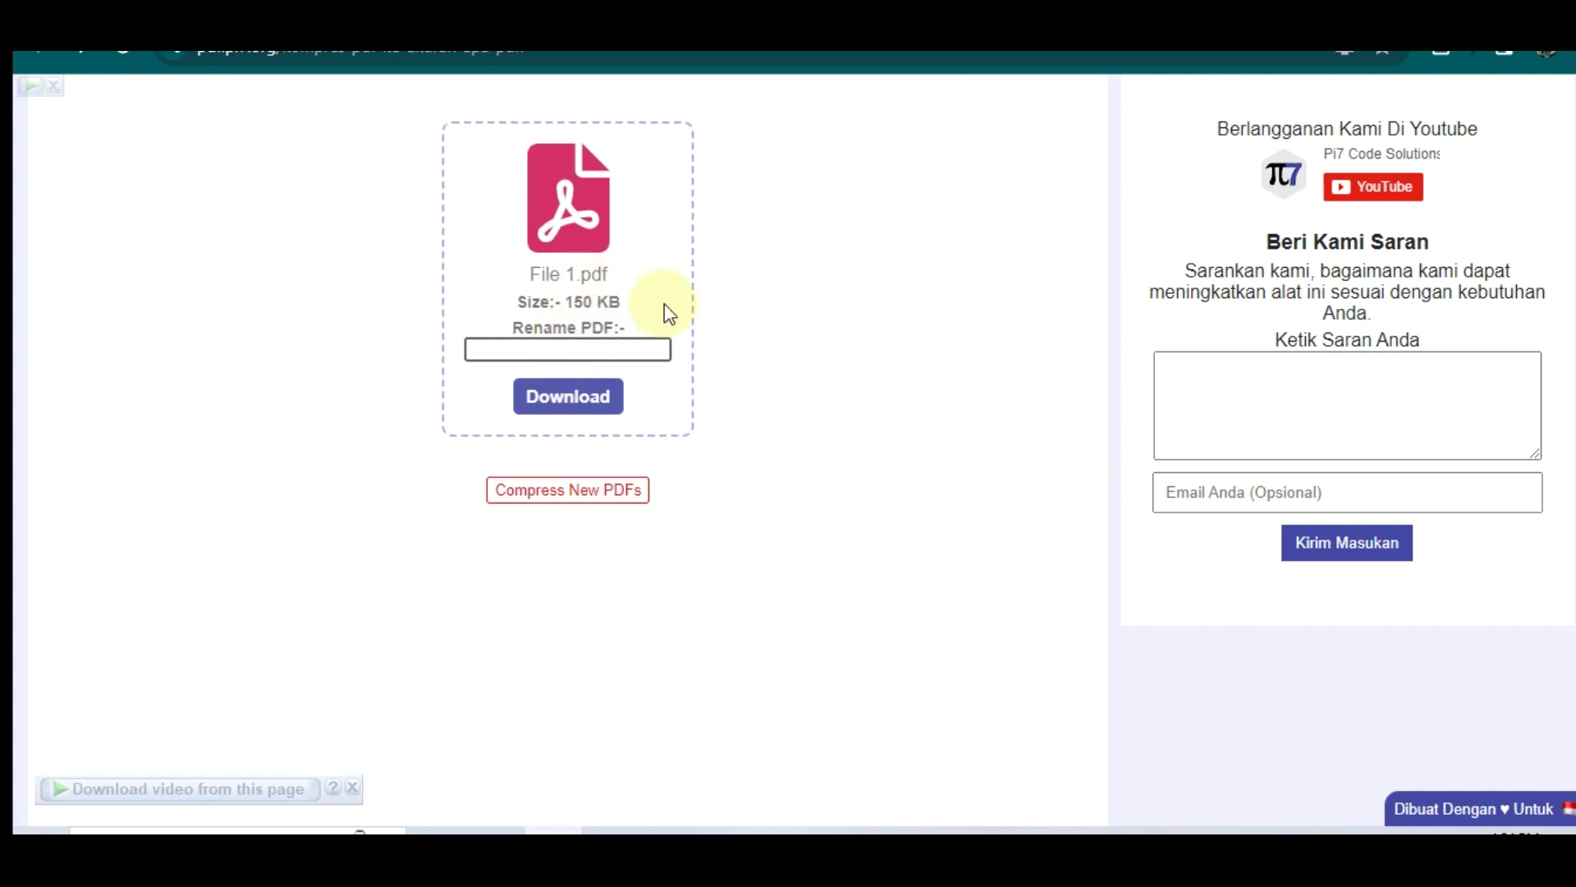
drag(565, 302, 644, 310)
click(567, 348)
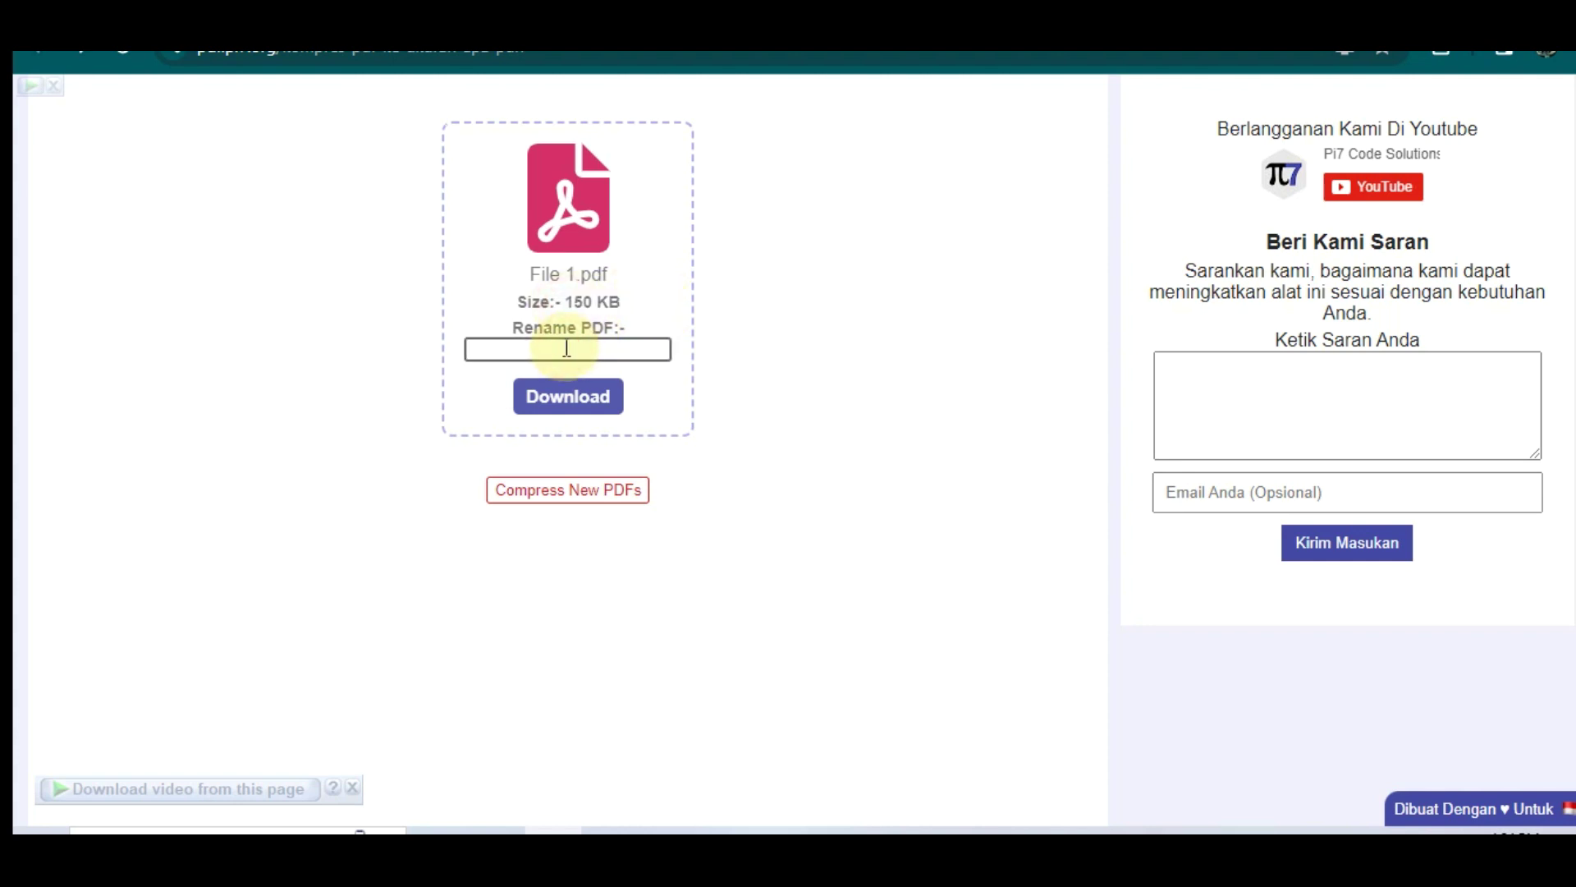
text(file )
text(baru)
click(791, 355)
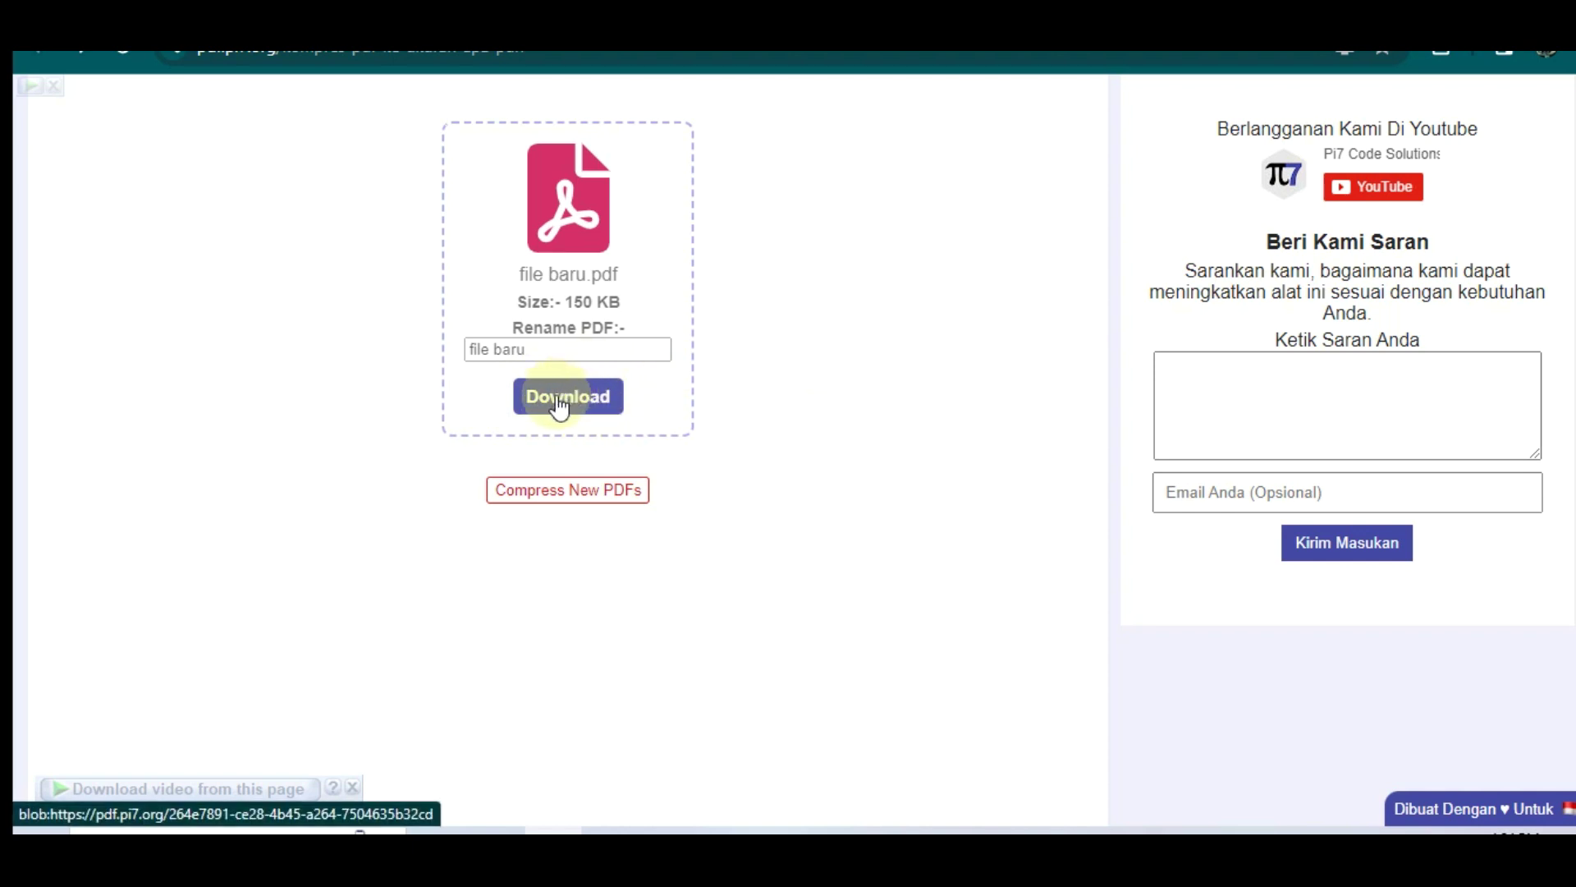
click(542, 408)
click(559, 402)
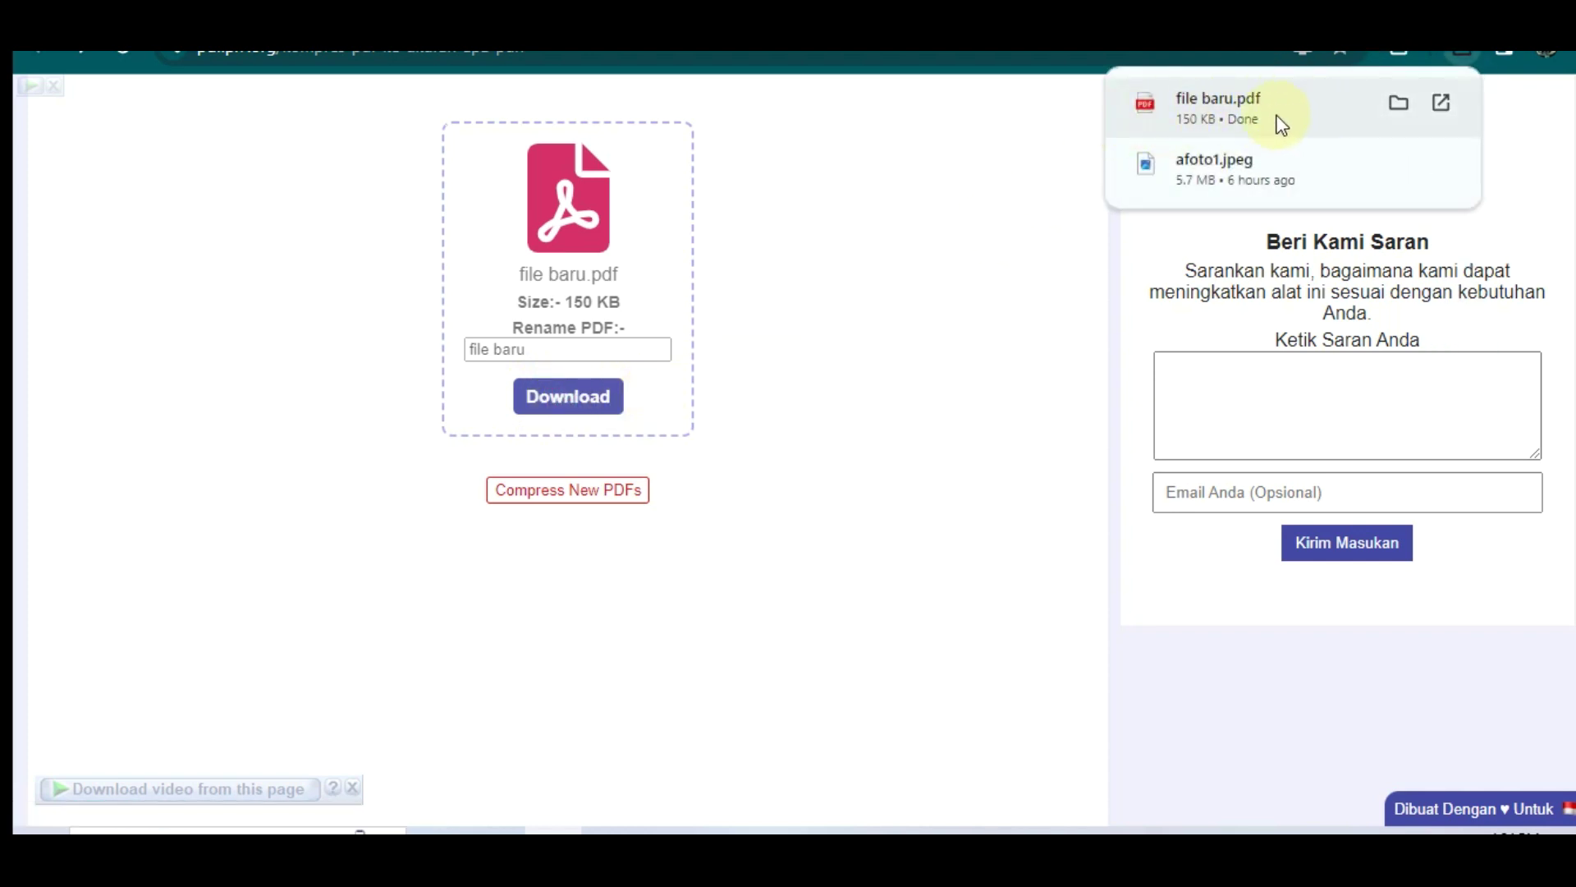
- Open file baru.pdf from Chrome downloads and verify its 150 KB size in Document properties
mouse_move(1281, 109)
click(1445, 100)
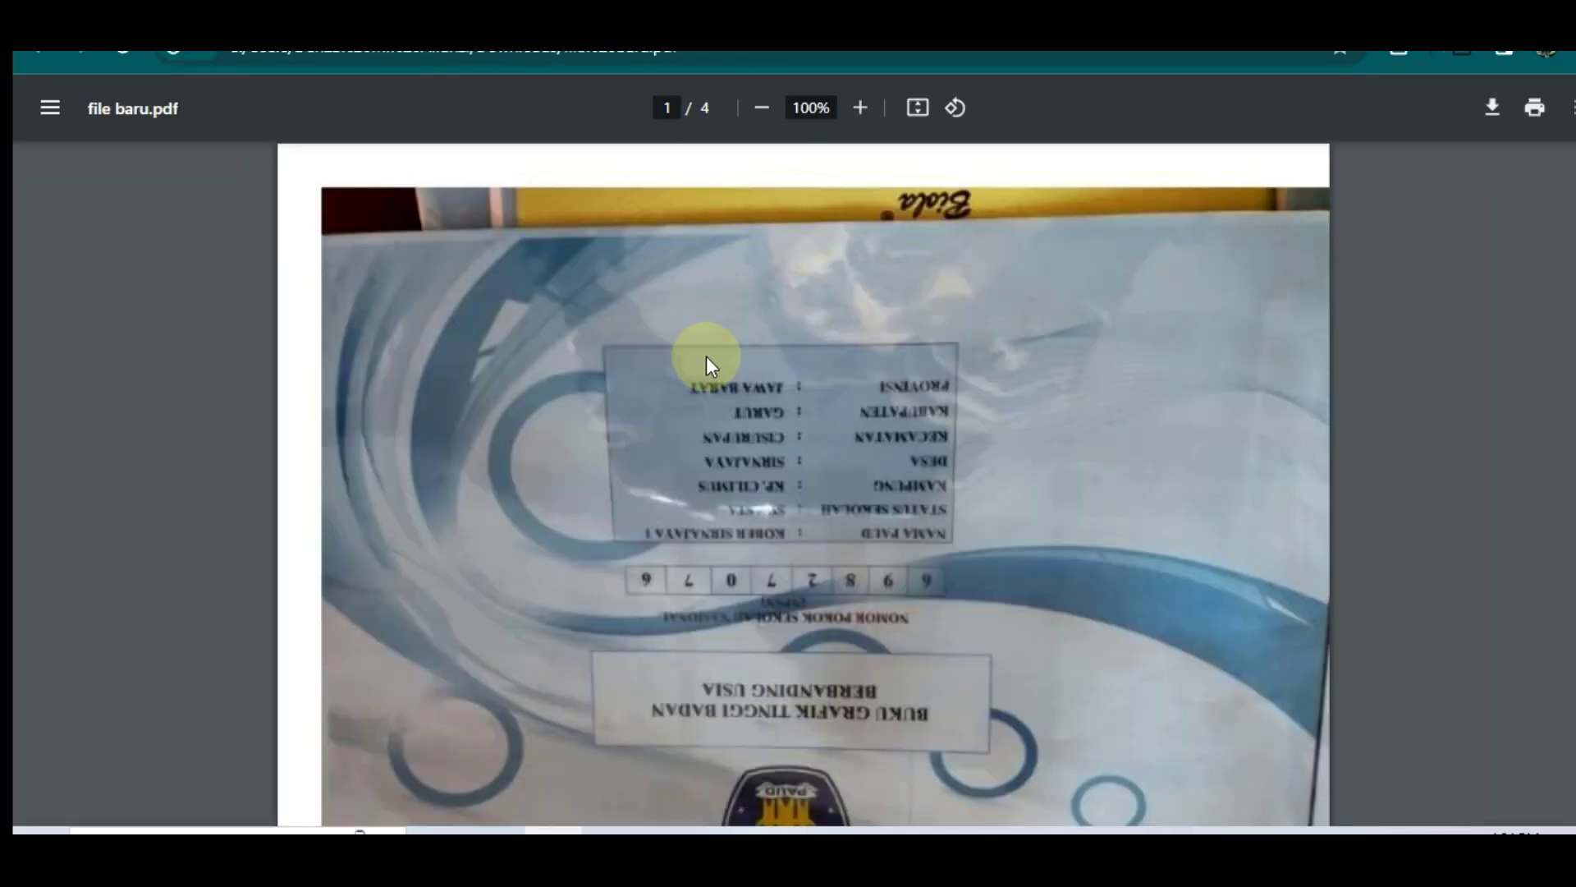
scroll(706, 356, up, 3)
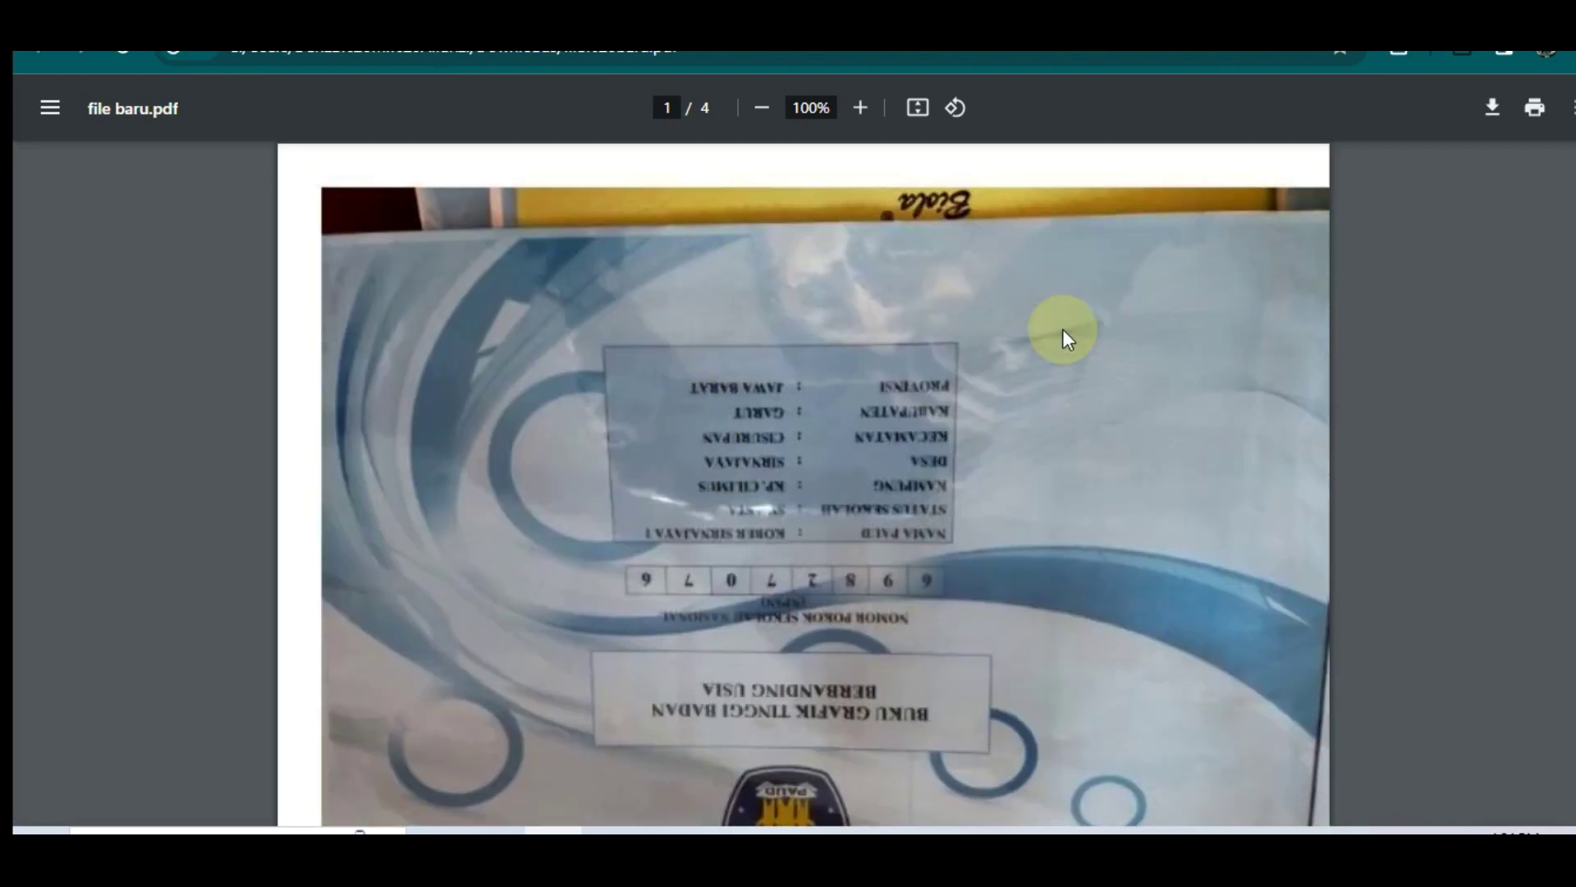
click(1569, 108)
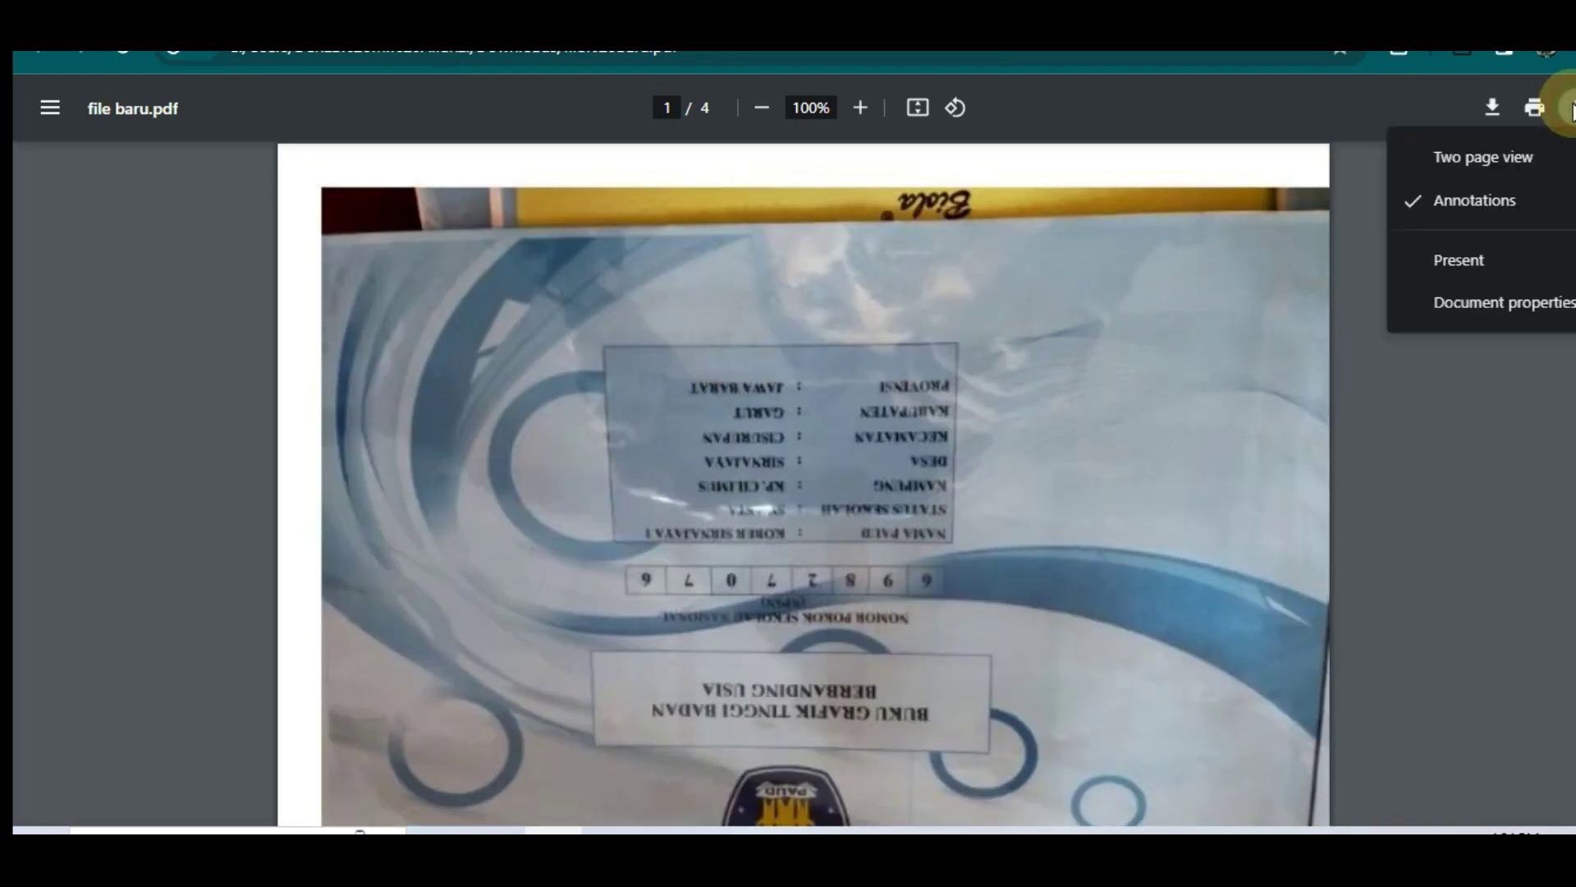
click(1455, 312)
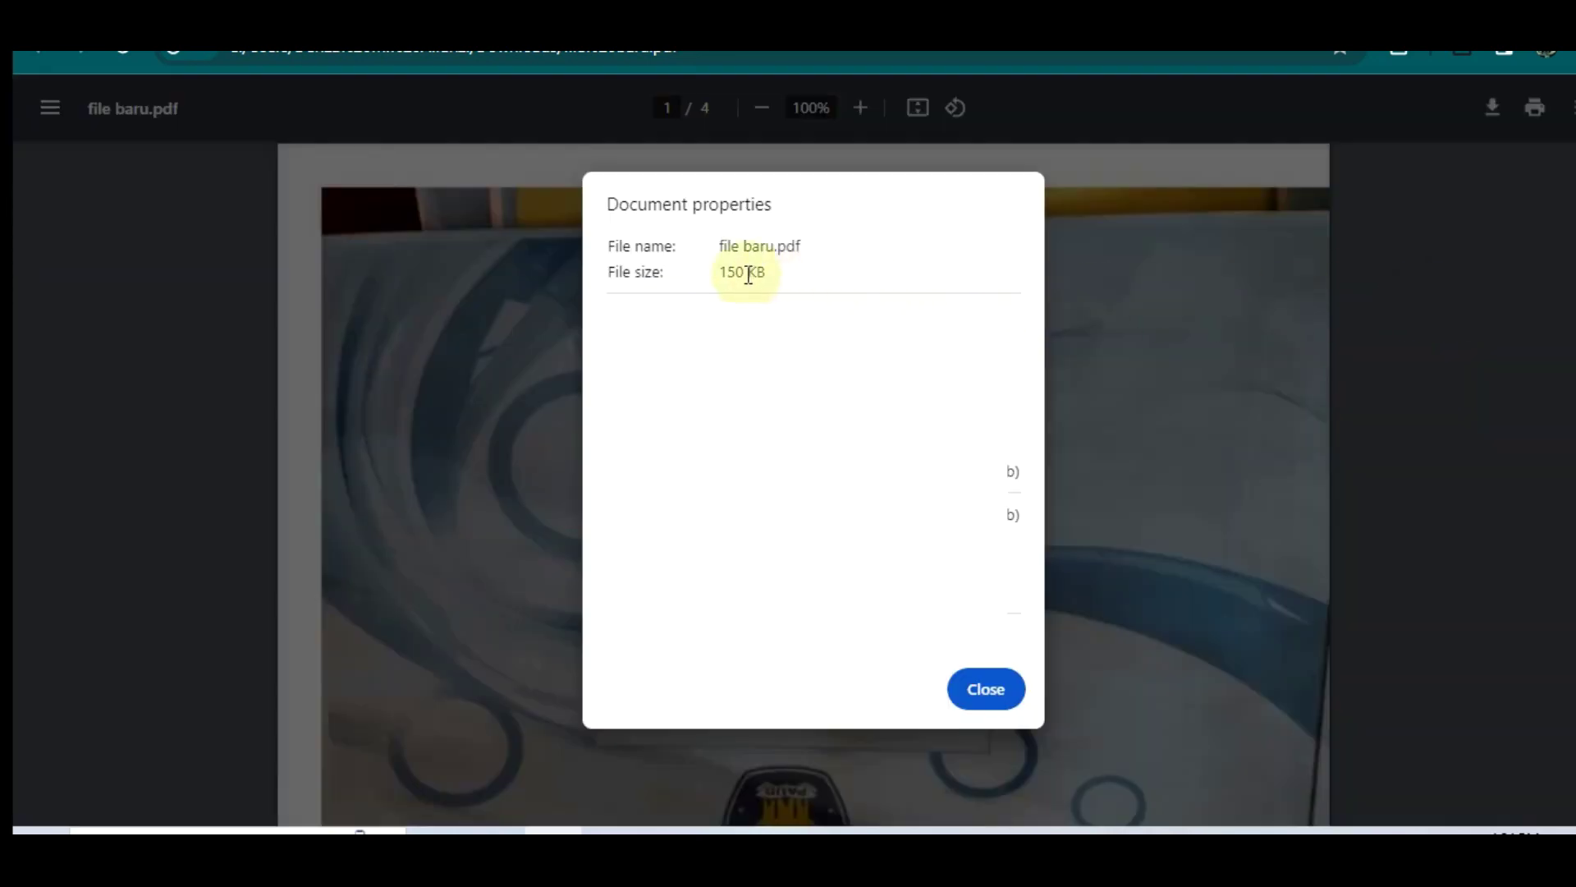
drag(782, 275, 718, 283)
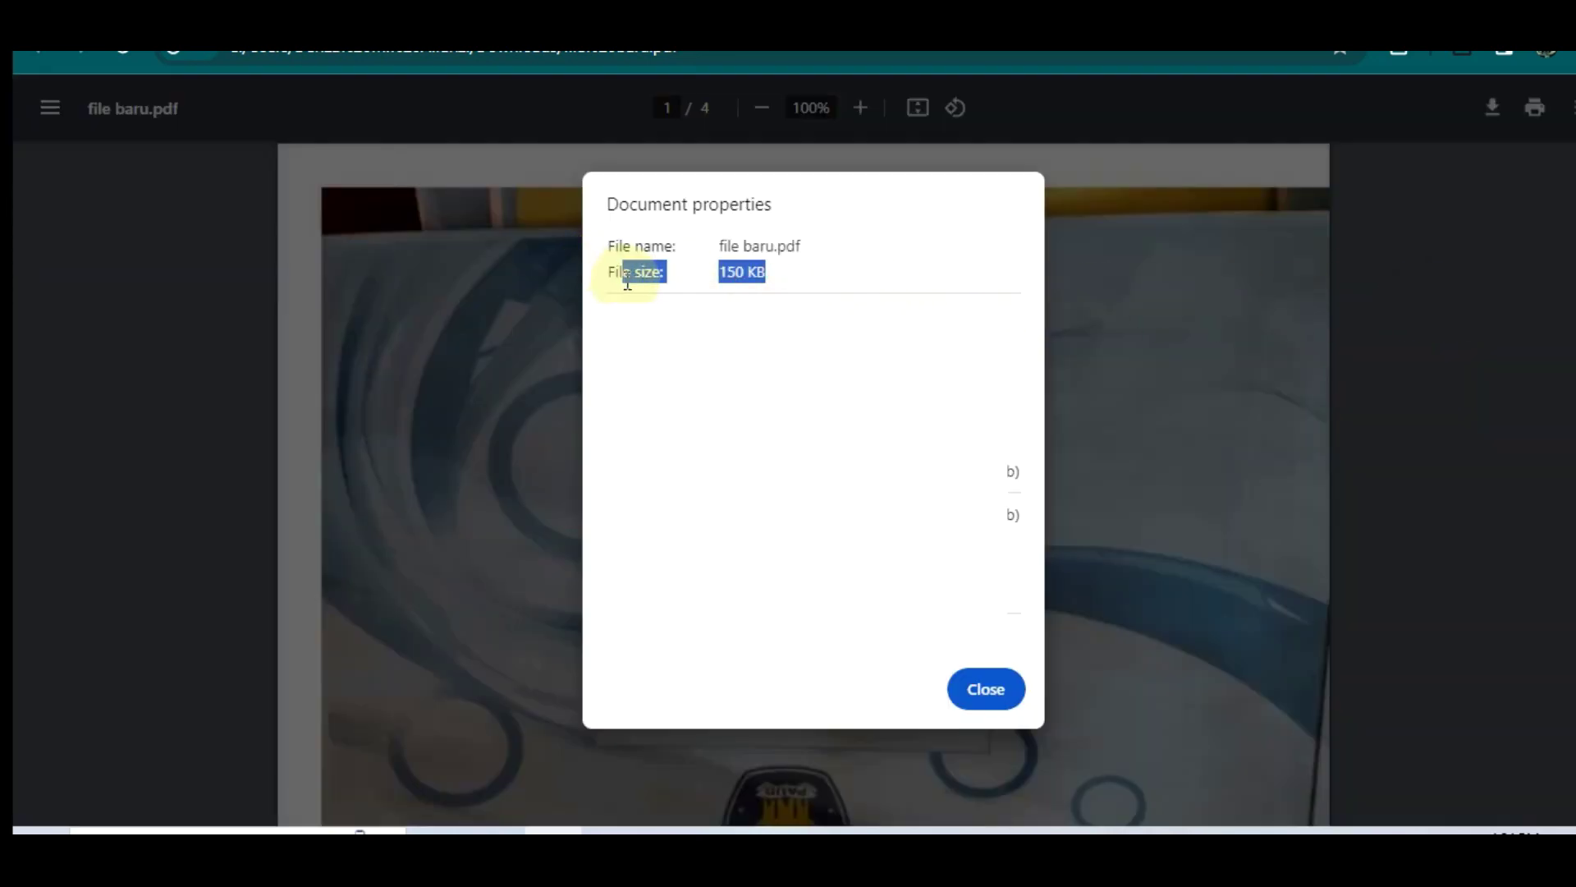